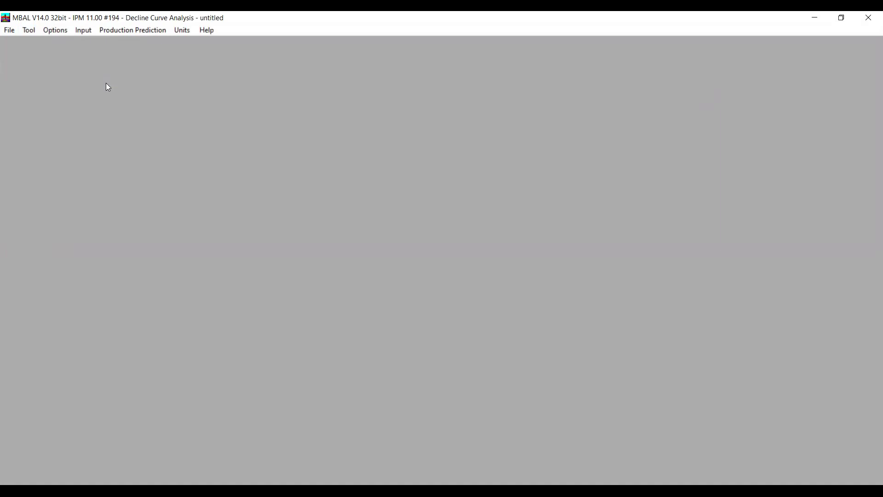
Step: Configure the system options with Oil as the reservoir fluid and By Tank as the mode
{"action": "left_click", "coordinate": [60, 29]}
{"action": "left_click", "coordinate": [392, 186]}
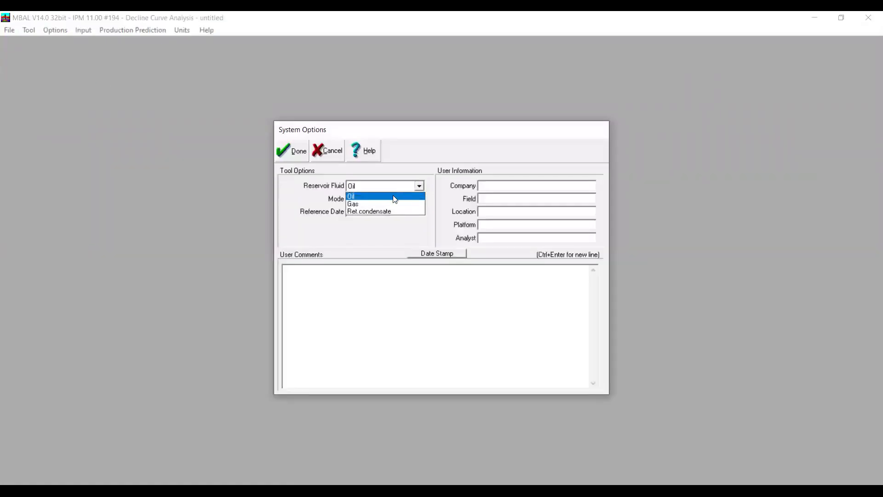
{"action": "left_click", "coordinate": [394, 197]}
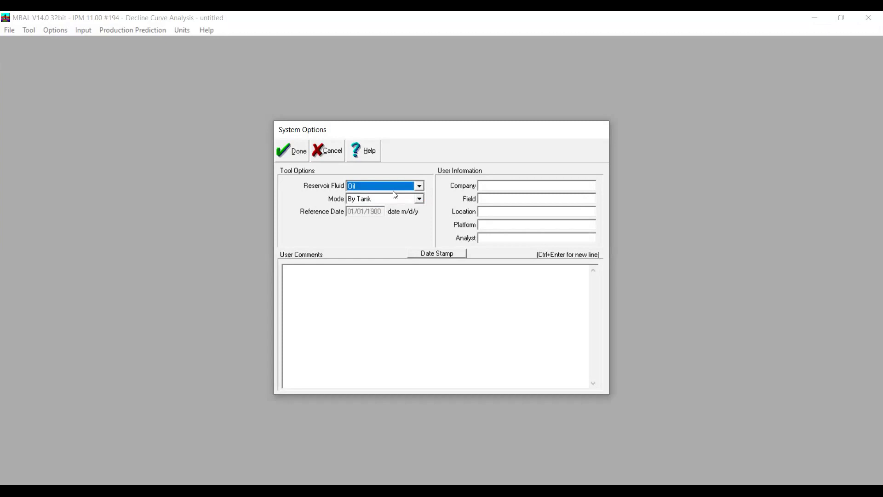
{"action": "left_click", "coordinate": [397, 185]}
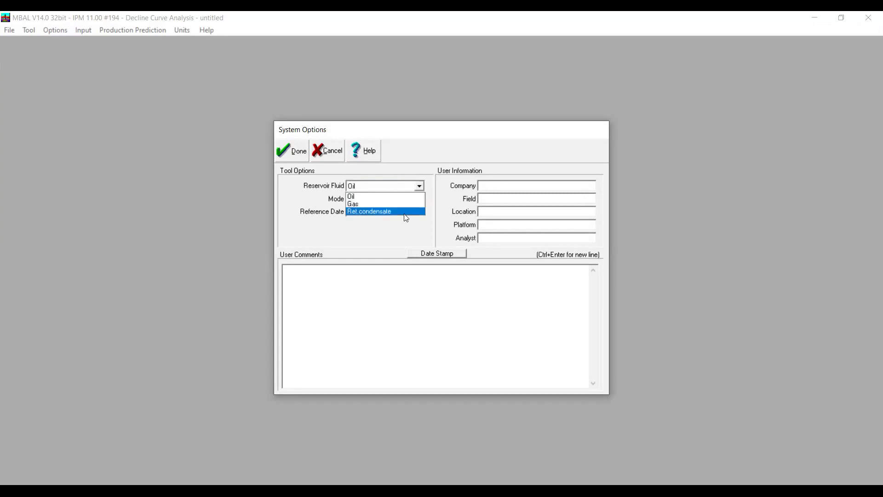
{"action": "left_click", "coordinate": [413, 237]}
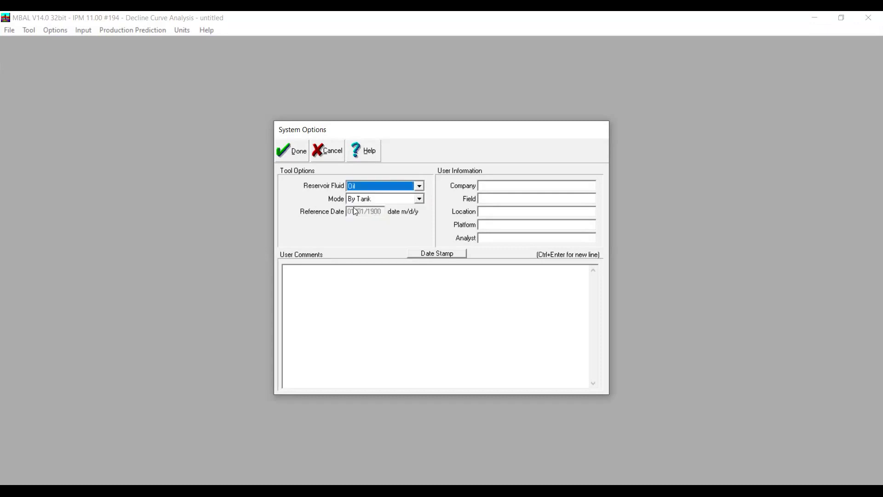
{"action": "left_click", "coordinate": [371, 199]}
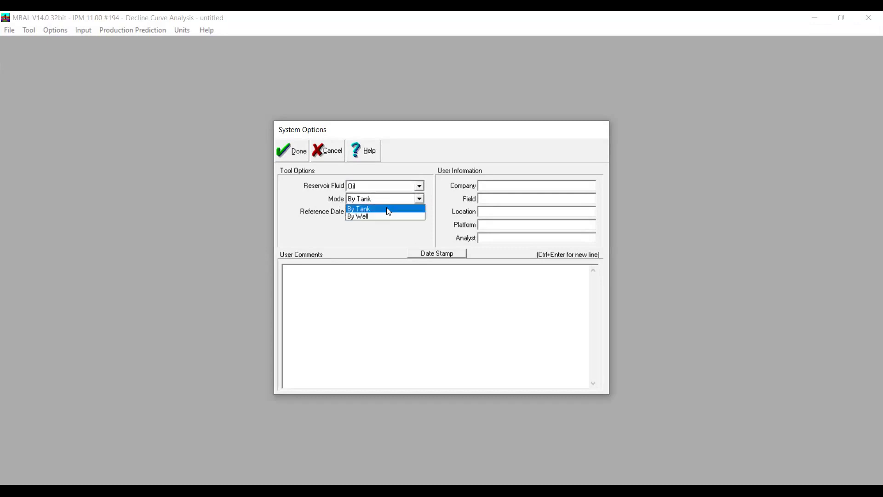
{"action": "left_click", "coordinate": [386, 209]}
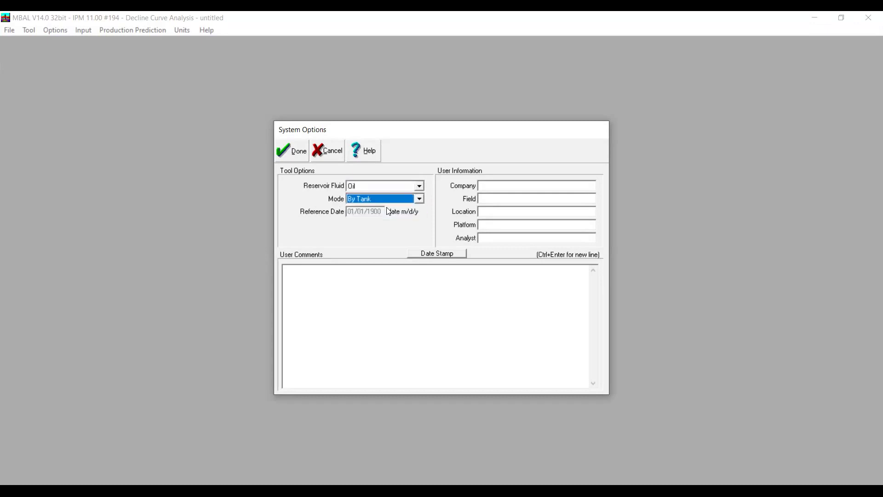
{"action": "left_click", "coordinate": [503, 189]}
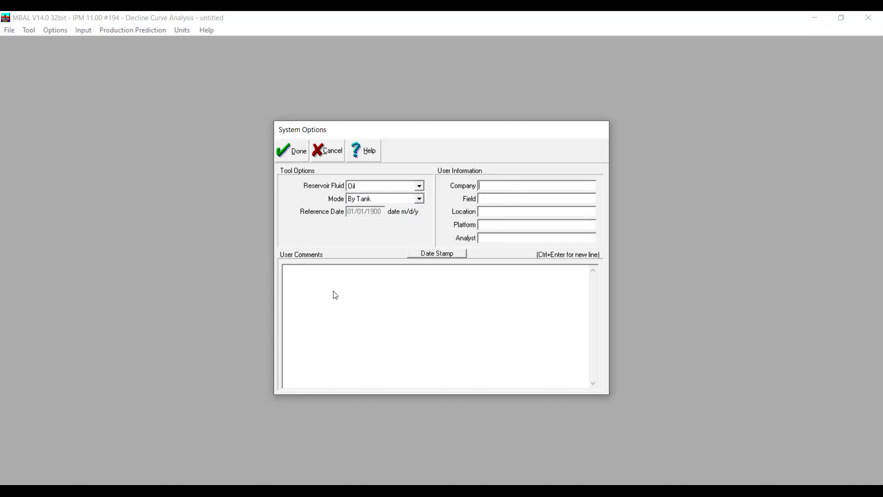
{"action": "left_click", "coordinate": [311, 280]}
{"action": "left_click", "coordinate": [299, 152]}
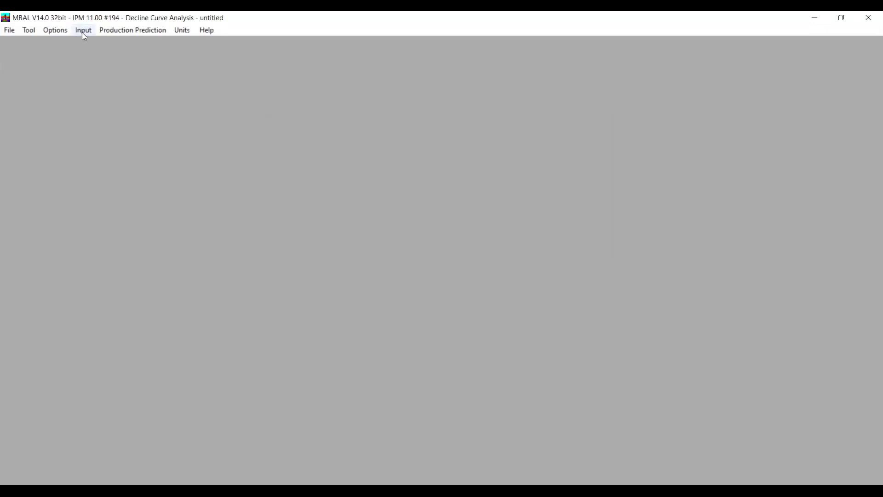
Step: Open the production history input and set Well1's decline type to Exponential
{"action": "left_click", "coordinate": [83, 33]}
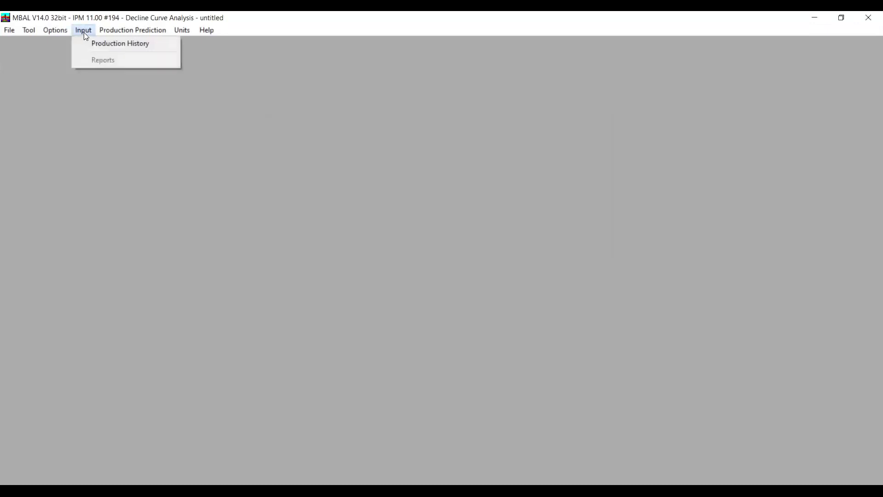
{"action": "left_click", "coordinate": [117, 47]}
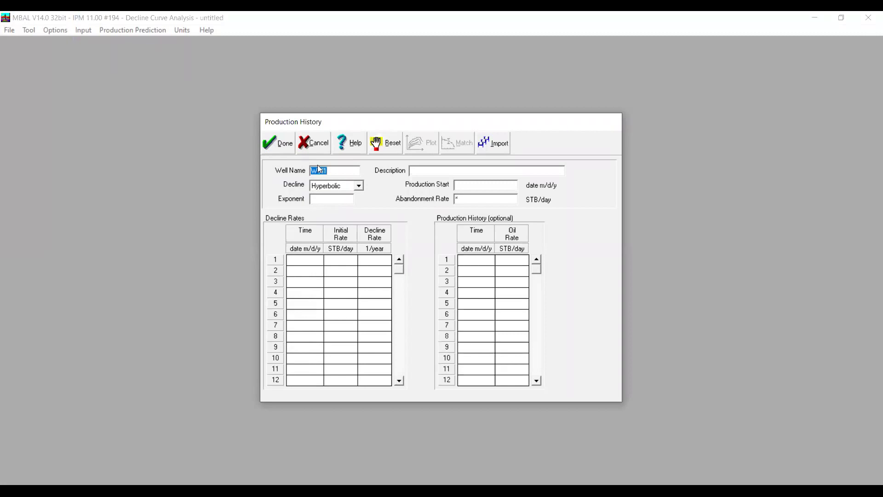
{"action": "left_click_drag", "start_coordinate": [324, 171], "coordinate": [335, 172]}
{"action": "left_click", "coordinate": [339, 173]}
{"action": "left_click", "coordinate": [330, 189]}
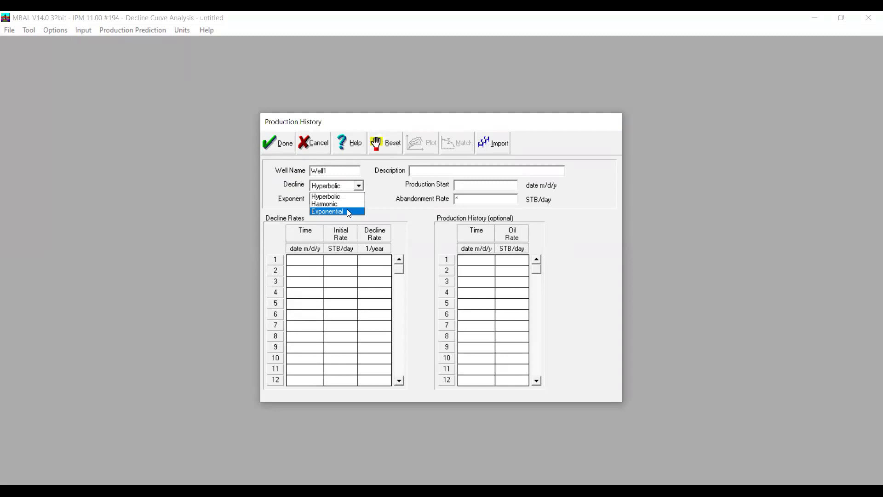
{"action": "left_click", "coordinate": [347, 211]}
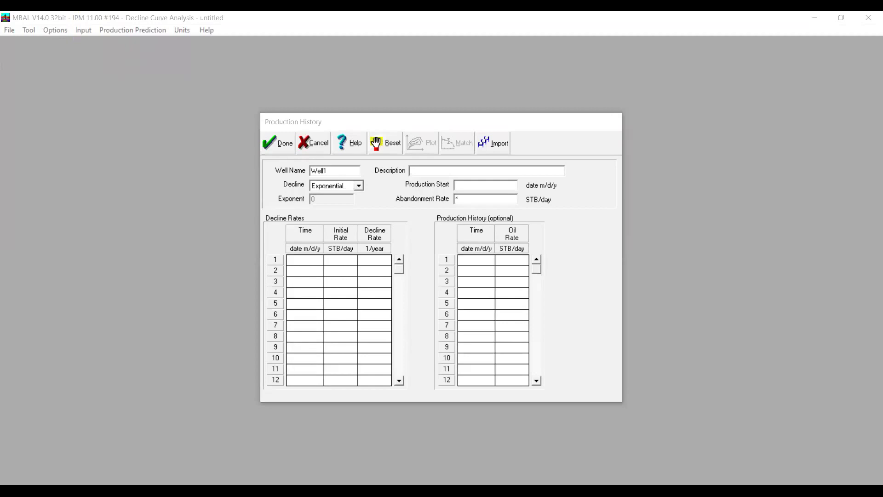
Step: Paste the copied time and oil rate data into the production history table
{"action": "left_click", "coordinate": [480, 250]}
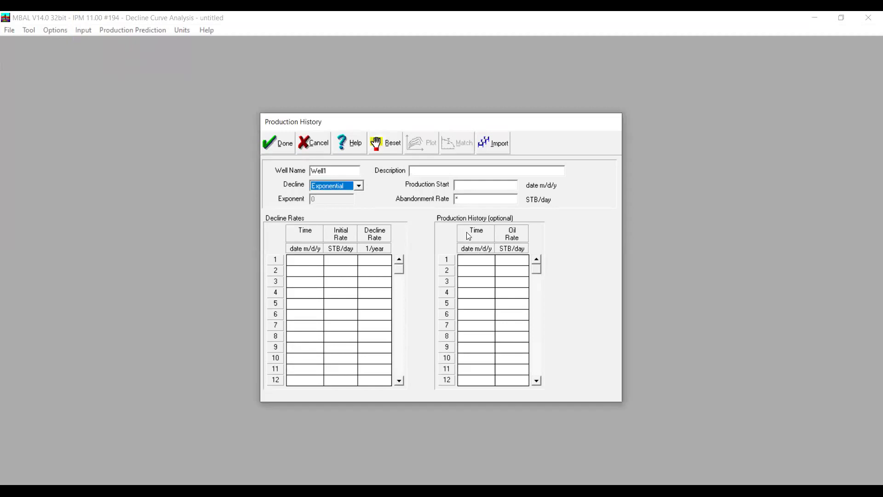
{"action": "right_click", "coordinate": [470, 236]}
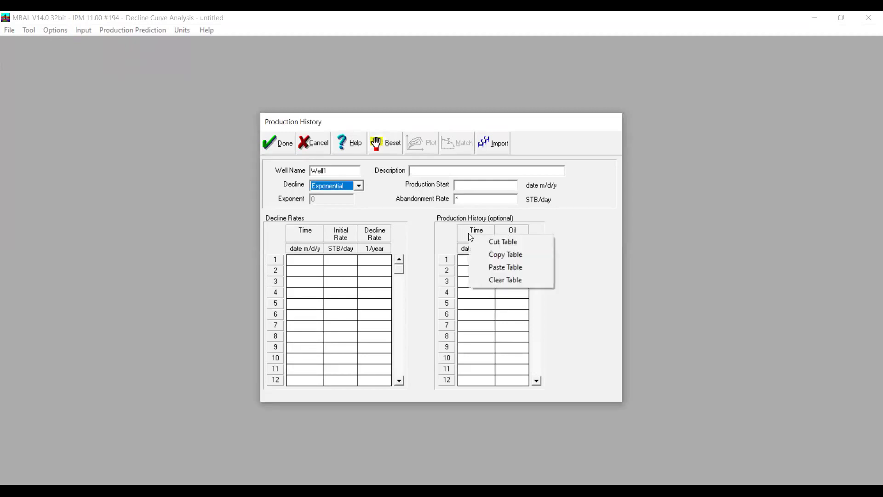
{"action": "left_click", "coordinate": [520, 266]}
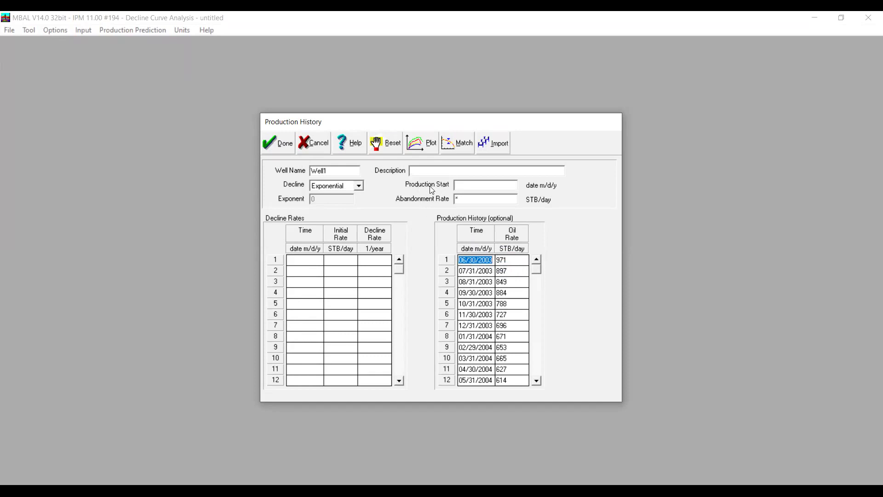
Step: Copy the first production history date, 06/30/2003, into the production start
{"action": "right_click", "coordinate": [484, 261]}
{"action": "key", "text": "Escape"}
{"action": "mouse_move", "coordinate": [462, 260]}
{"action": "left_mouse_down"}
{"action": "mouse_move", "coordinate": [492, 259]}
{"action": "mouse_move", "coordinate": [460, 260]}
{"action": "left_mouse_up"}
{"action": "left_click", "coordinate": [491, 259]}
{"action": "right_click", "coordinate": [477, 261]}
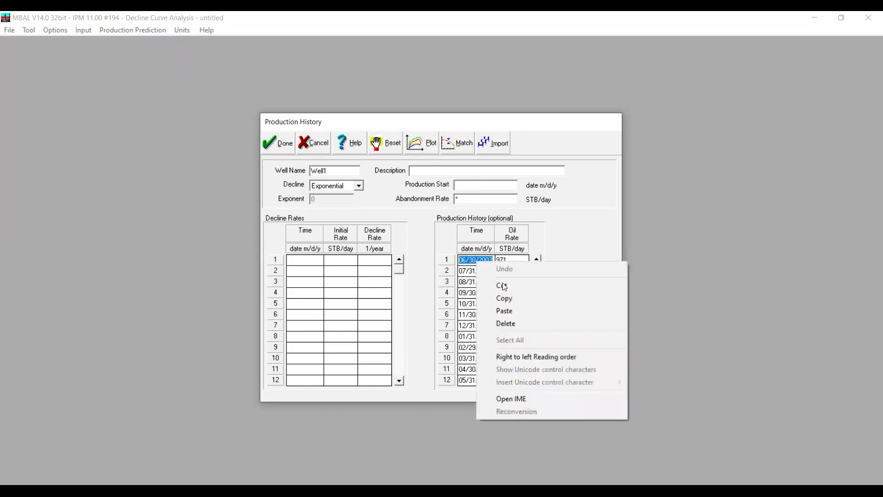
{"action": "left_click", "coordinate": [505, 298]}
{"action": "right_click", "coordinate": [467, 186]}
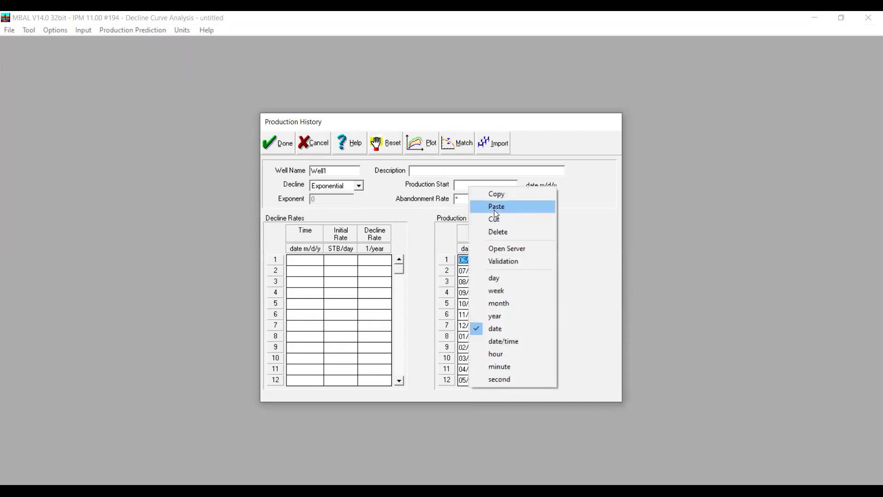
{"action": "left_click", "coordinate": [496, 208]}
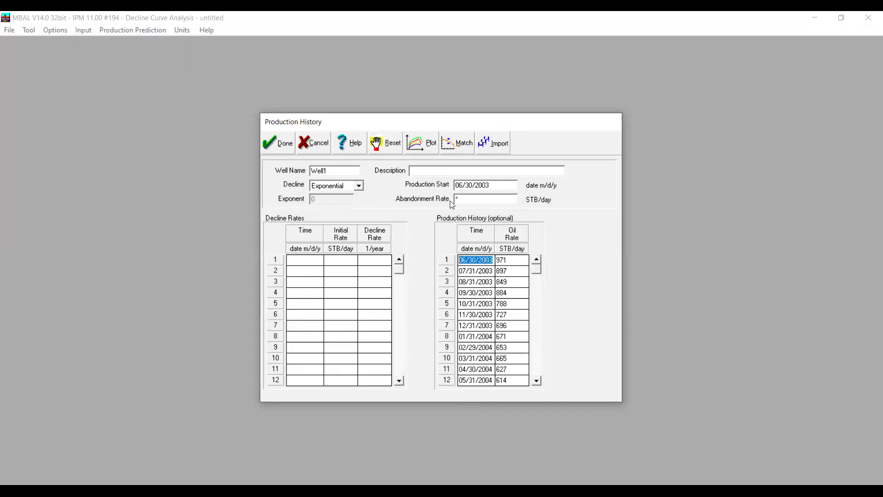
Step: Set the well's abandonment rate to 10 STB/day and open the decline match plot
{"action": "left_click", "coordinate": [475, 199]}
{"action": "type", "text": "10"}
{"action": "left_click", "coordinate": [453, 150]}
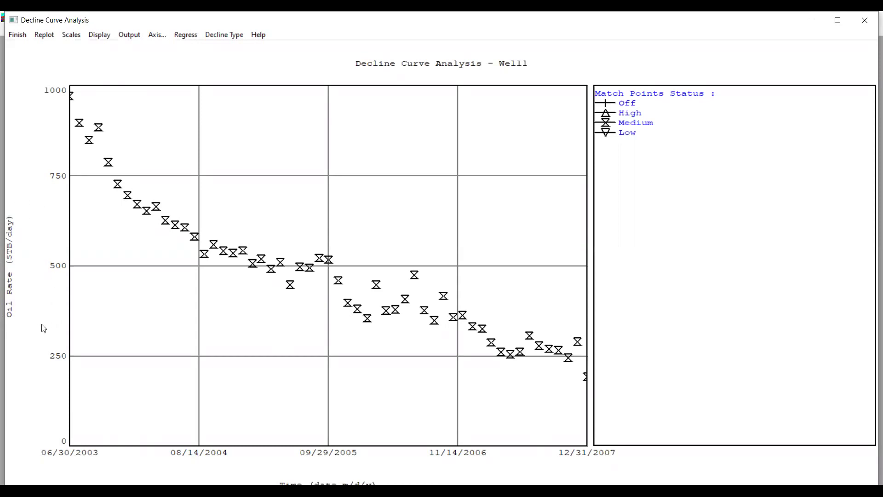
Step: Switch the match plot's Y axis to a logarithmic scale and back to linear
{"action": "left_click", "coordinate": [156, 35]}
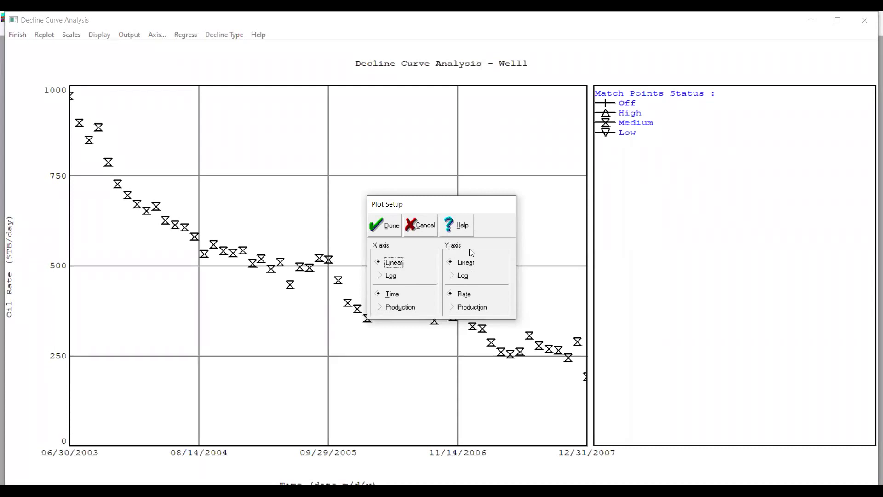
{"action": "left_click", "coordinate": [453, 277]}
{"action": "left_click", "coordinate": [397, 234]}
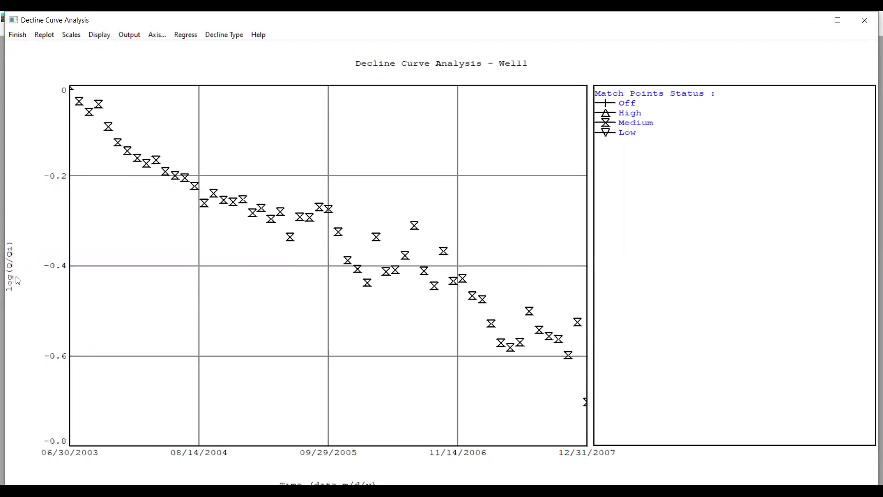
{"action": "left_click", "coordinate": [158, 39]}
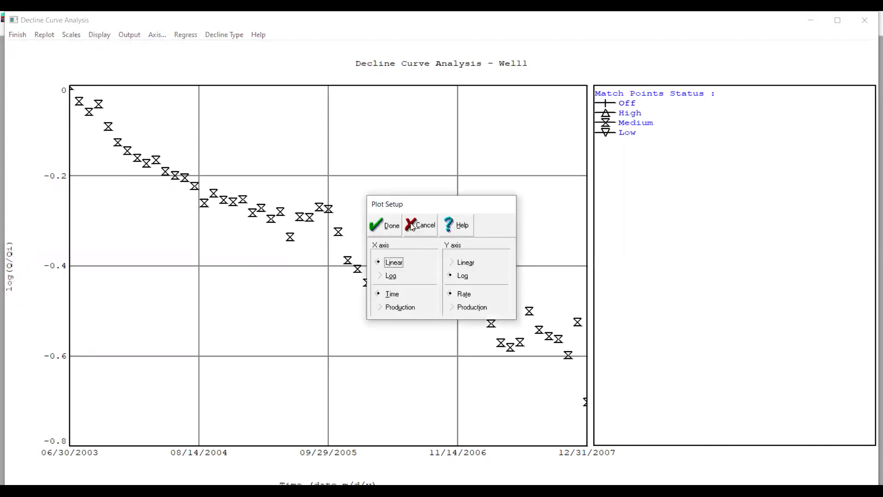
{"action": "left_click", "coordinate": [465, 262]}
{"action": "left_click", "coordinate": [392, 233]}
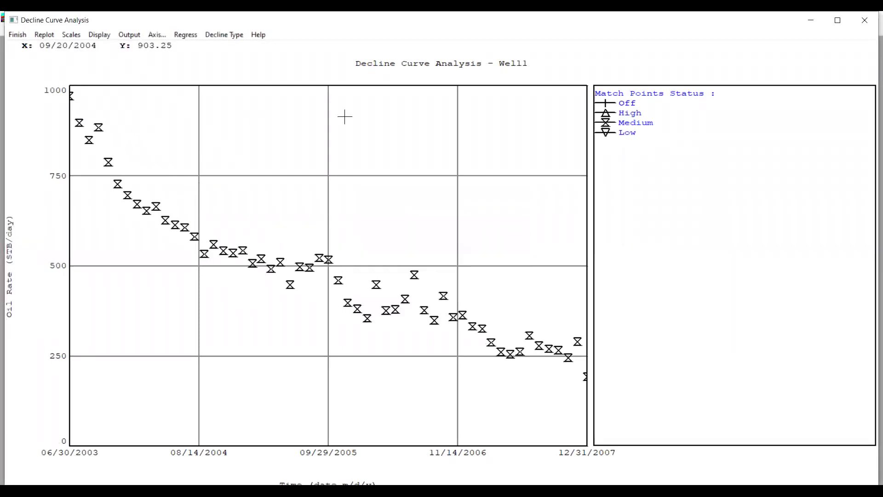
Step: Run the regression on the oil rate data with the Exponential decline type and finish the match
{"action": "left_click", "coordinate": [236, 38]}
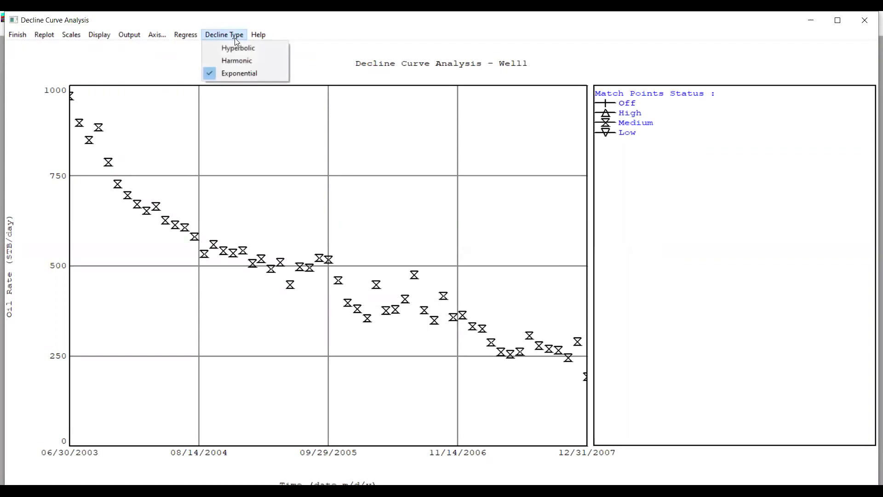
{"action": "left_click", "coordinate": [259, 72]}
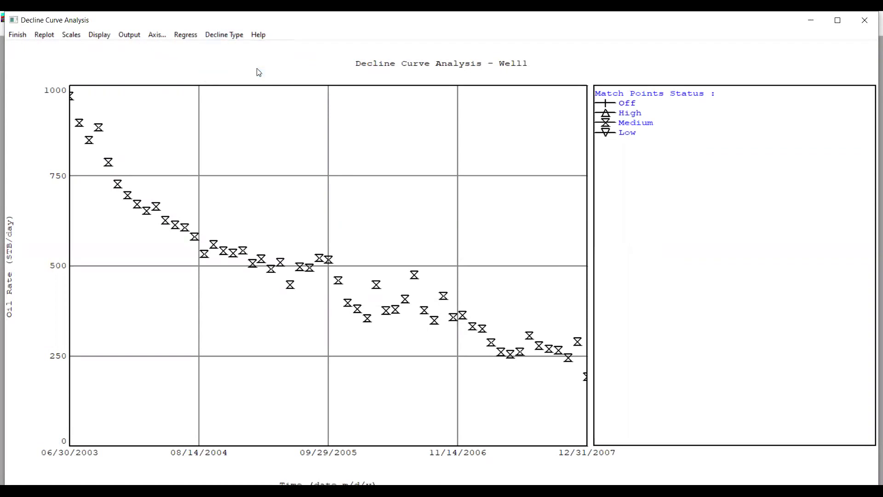
{"action": "left_click", "coordinate": [193, 36]}
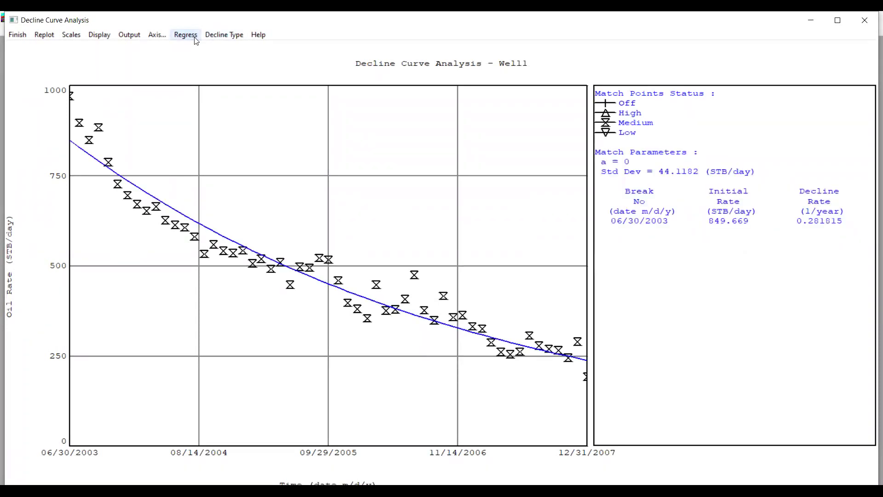
{"action": "left_click", "coordinate": [196, 40]}
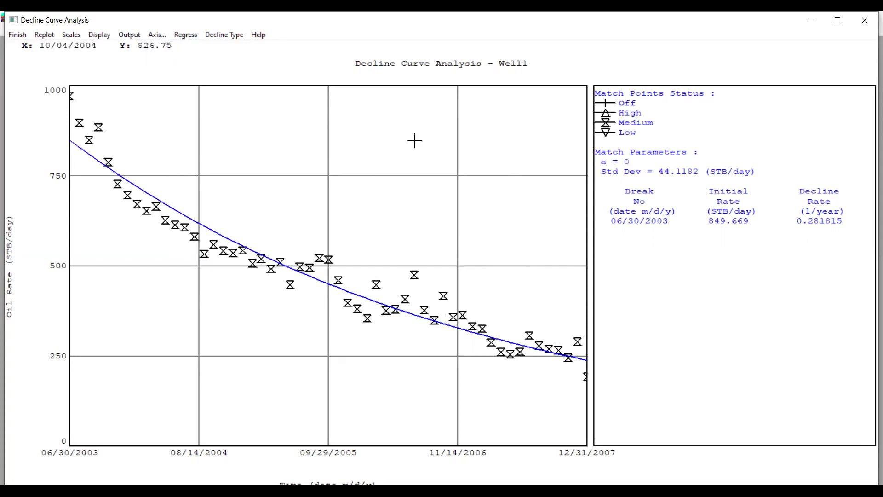
{"action": "left_click", "coordinate": [18, 35]}
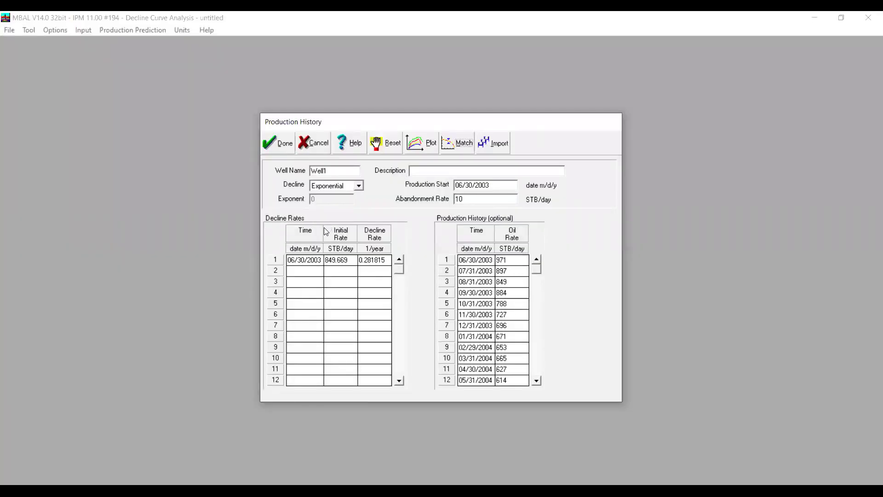
Step: Review the fitted date, initial rate and decline rate for Well1 and accept the production history
{"action": "left_click_drag", "start_coordinate": [291, 260], "coordinate": [324, 260]}
{"action": "left_click", "coordinate": [365, 260]}
{"action": "double_click", "coordinate": [366, 261]}
{"action": "left_click", "coordinate": [374, 260]}
{"action": "key", "text": "Left"}
{"action": "key", "text": "Left"}
{"action": "key", "text": "Left"}
{"action": "key", "text": "Left"}
{"action": "left_click", "coordinate": [349, 262]}
{"action": "left_click", "coordinate": [281, 146]}
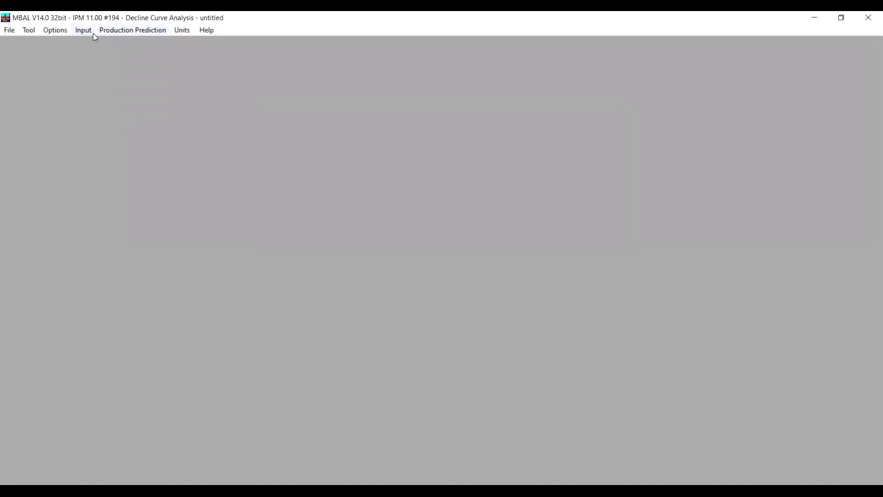
Step: Set the abandonment rate to 10 STB/day in the prediction setup, keeping the default start and end dates
{"action": "left_click", "coordinate": [132, 31]}
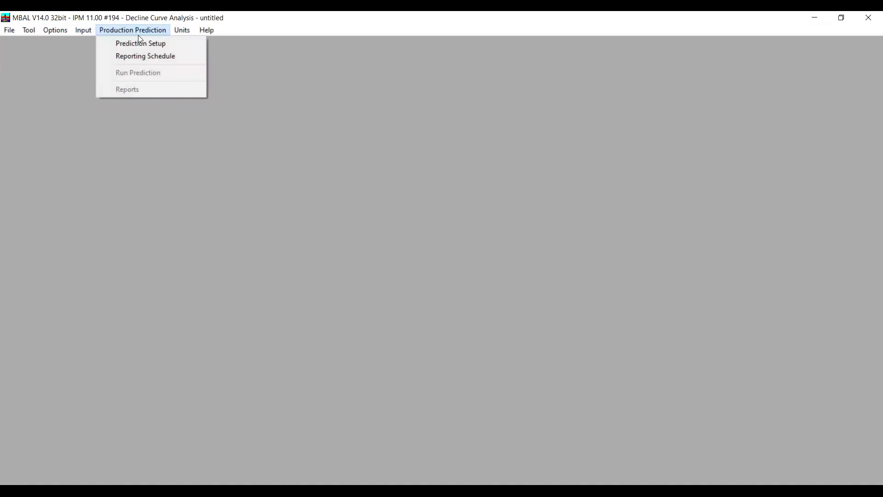
{"action": "left_click", "coordinate": [173, 43]}
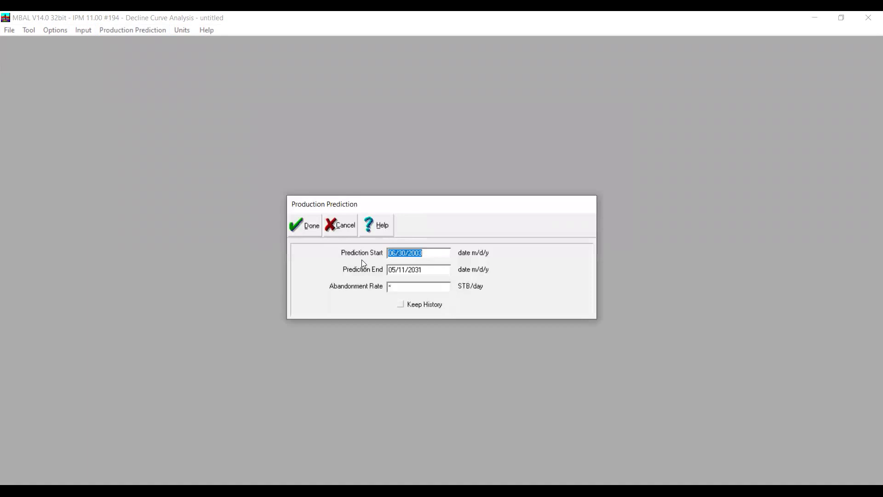
{"action": "left_click", "coordinate": [433, 259]}
{"action": "left_click_drag", "start_coordinate": [416, 270], "coordinate": [430, 271]}
{"action": "left_click", "coordinate": [415, 288]}
{"action": "type", "text": "10"}
{"action": "left_click", "coordinate": [316, 229]}
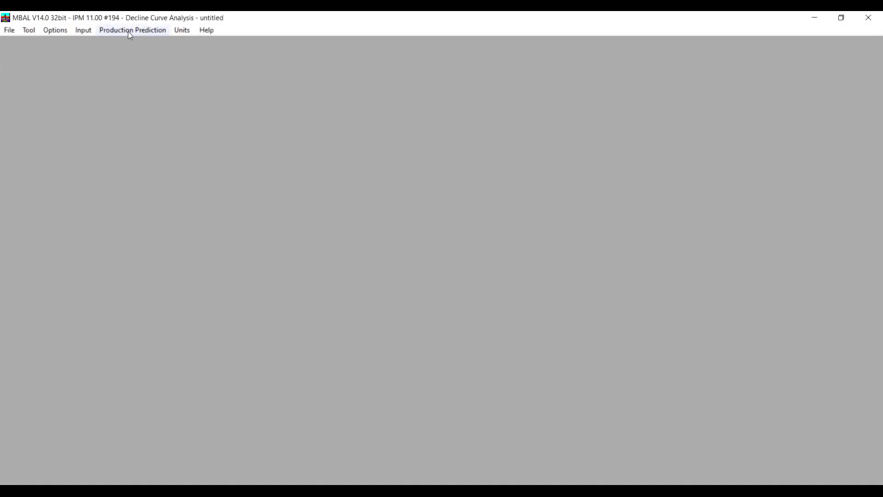
Step: Set the prediction's reporting schedule to a user-defined frequency in months and accept it
{"action": "left_click", "coordinate": [128, 31]}
{"action": "left_click", "coordinate": [146, 54]}
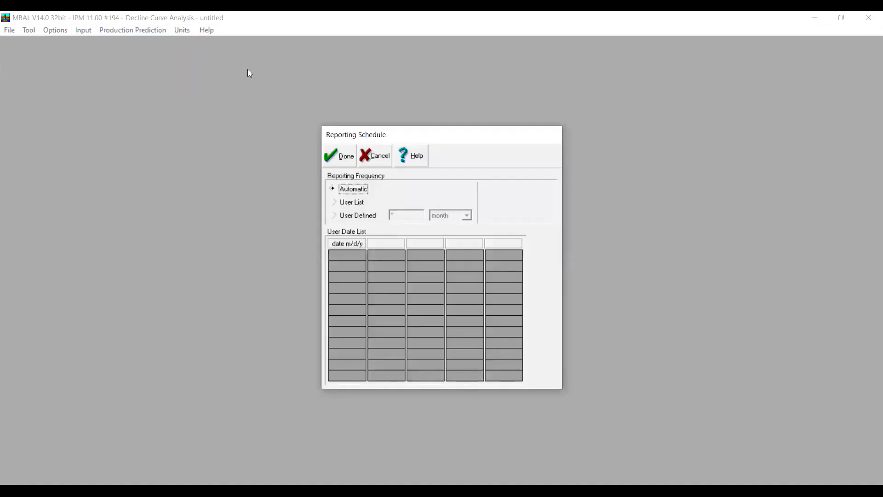
{"action": "left_click", "coordinate": [352, 204]}
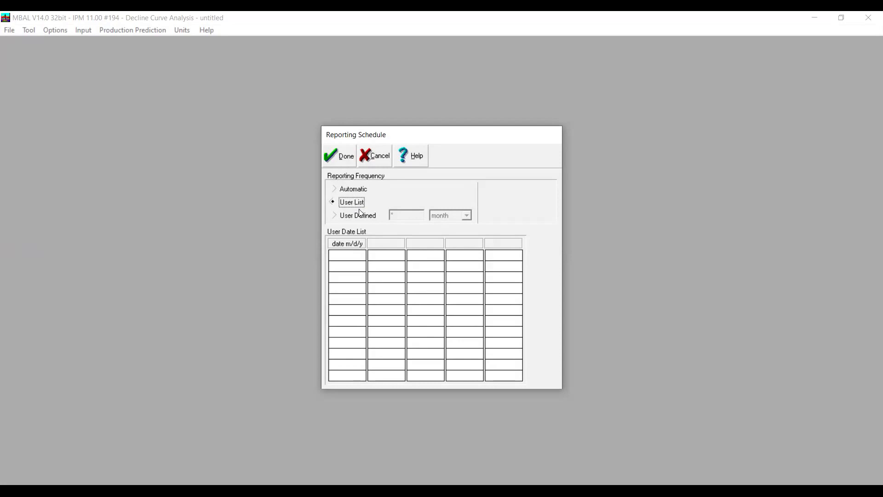
{"action": "left_click", "coordinate": [360, 217]}
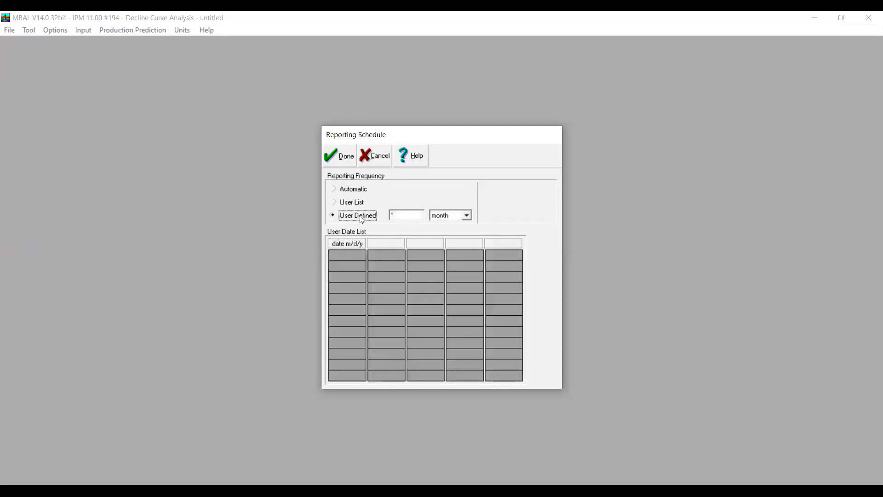
{"action": "left_click", "coordinate": [404, 215]}
{"action": "left_click", "coordinate": [340, 159]}
Step: Run the production prediction calculation and examine the forecast table through its last reported date
{"action": "left_click", "coordinate": [133, 29]}
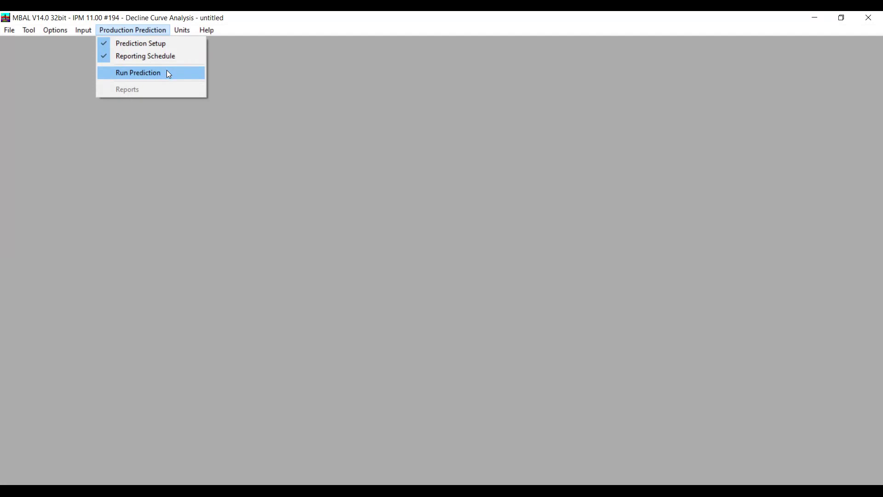
{"action": "left_click", "coordinate": [169, 73]}
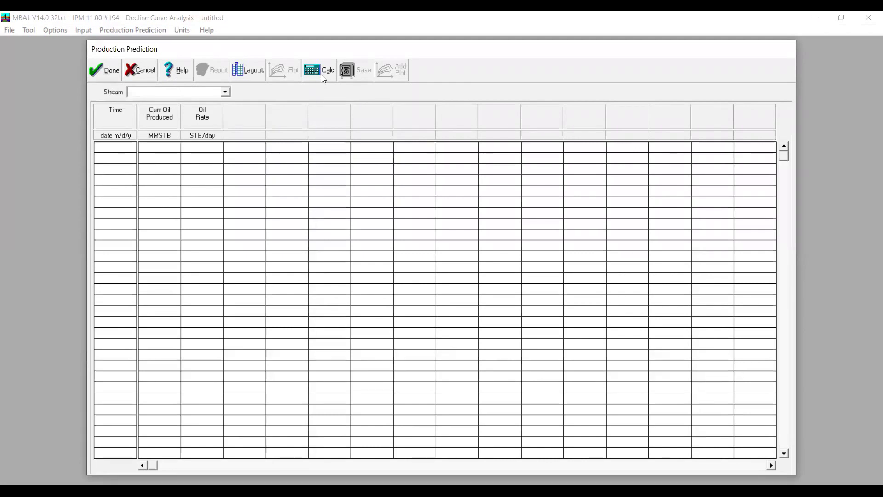
{"action": "left_click", "coordinate": [321, 75]}
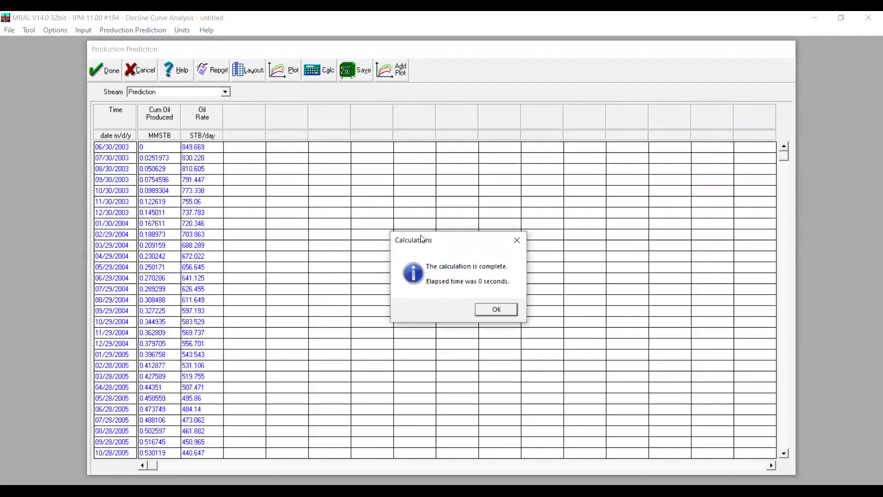
{"action": "left_click", "coordinate": [494, 311]}
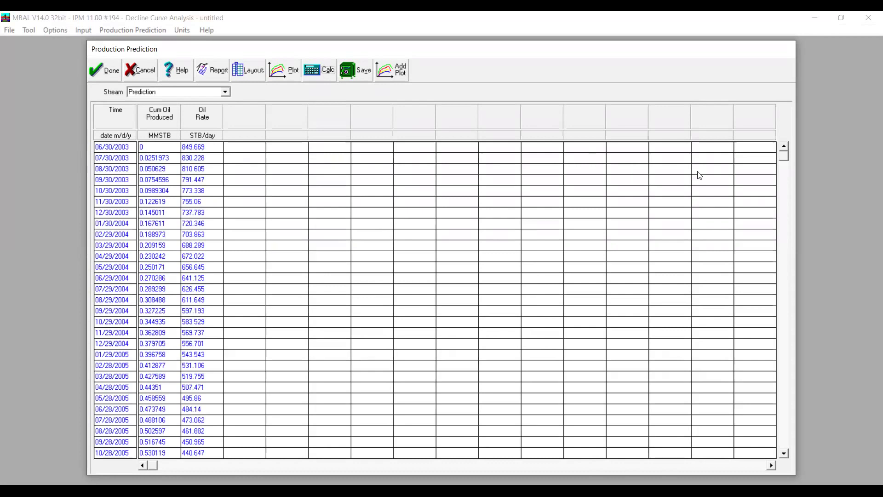
{"action": "left_click_drag", "start_coordinate": [783, 157], "coordinate": [787, 449]}
{"action": "left_click", "coordinate": [783, 455]}
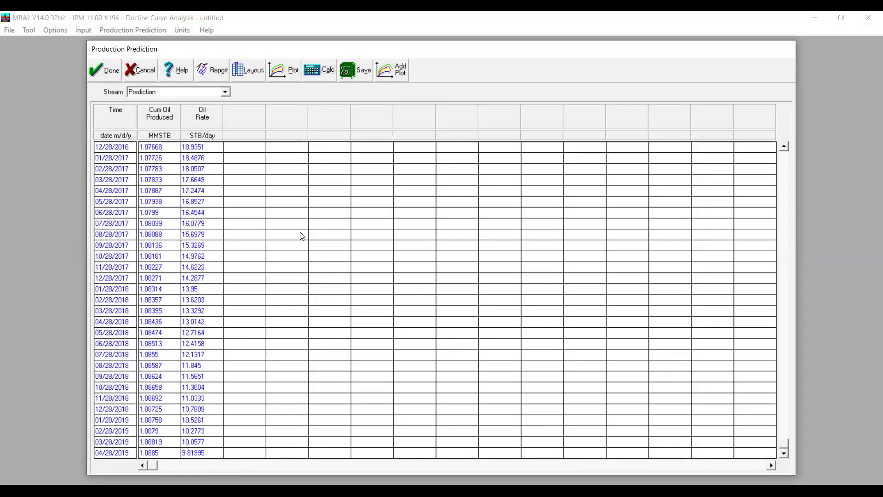
Step: Plot the oil rate for both the History and Prediction streams, compare the curves, and close the prediction results
{"action": "left_click", "coordinate": [284, 69]}
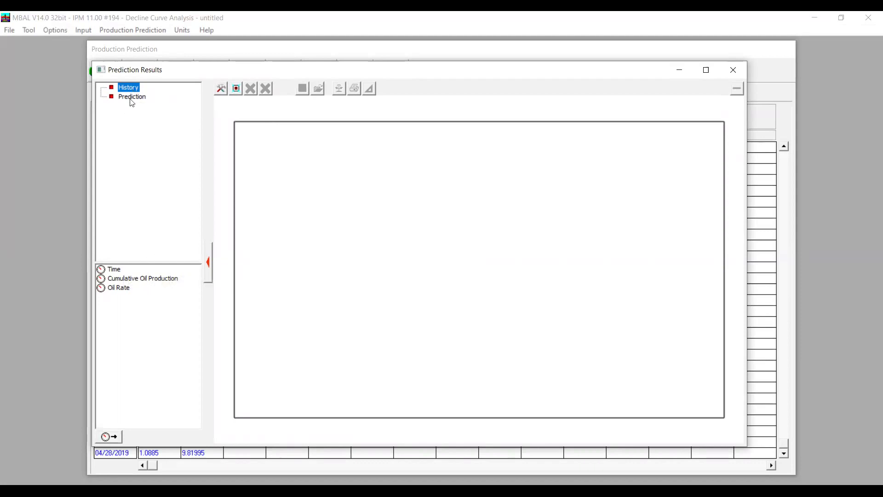
{"action": "double_click", "coordinate": [125, 289]}
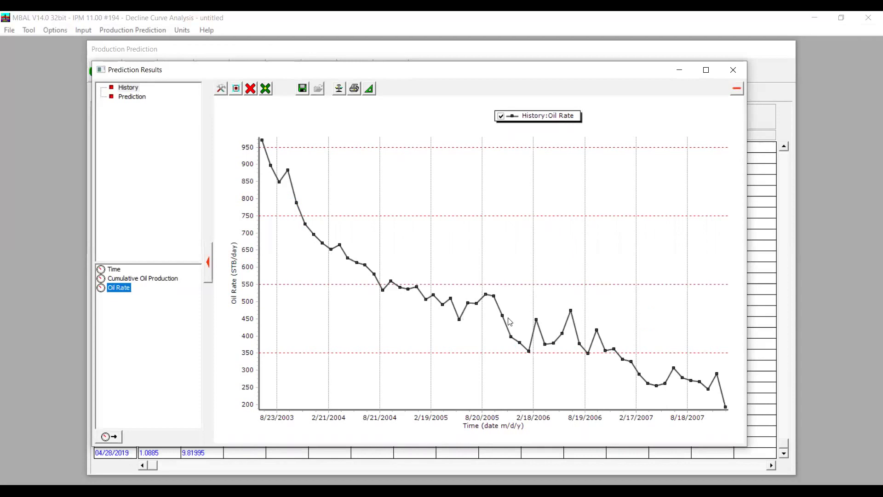
{"action": "left_click", "coordinate": [139, 99]}
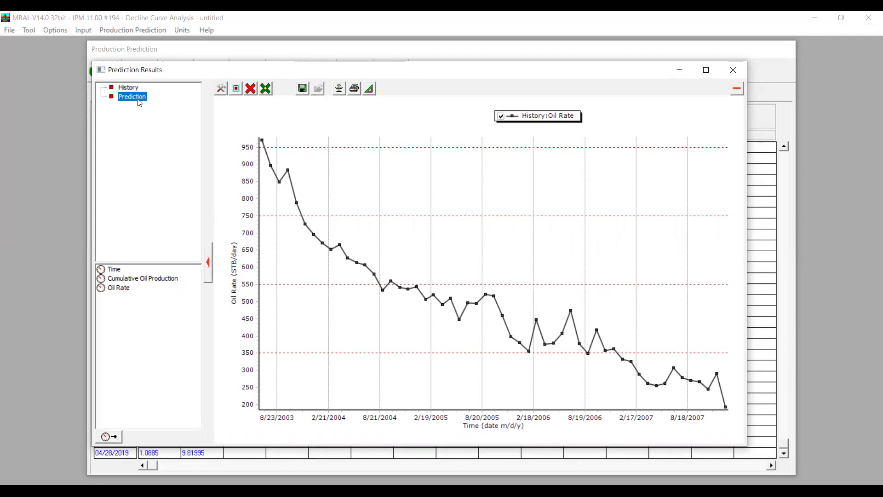
{"action": "double_click", "coordinate": [123, 290]}
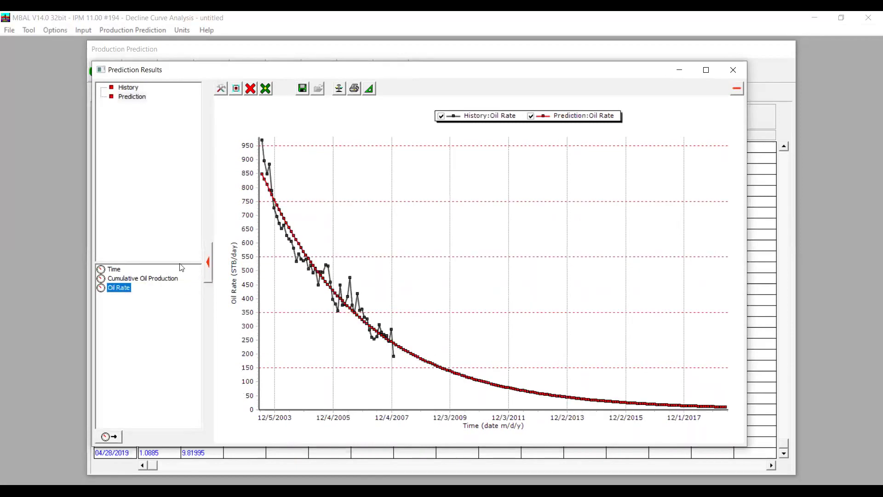
{"action": "mouse_move", "coordinate": [310, 260]}
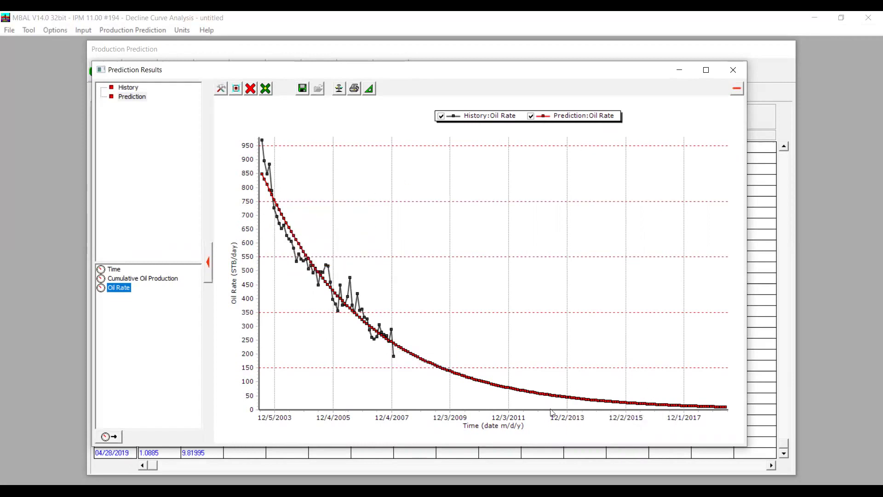
{"action": "mouse_move", "coordinate": [629, 408]}
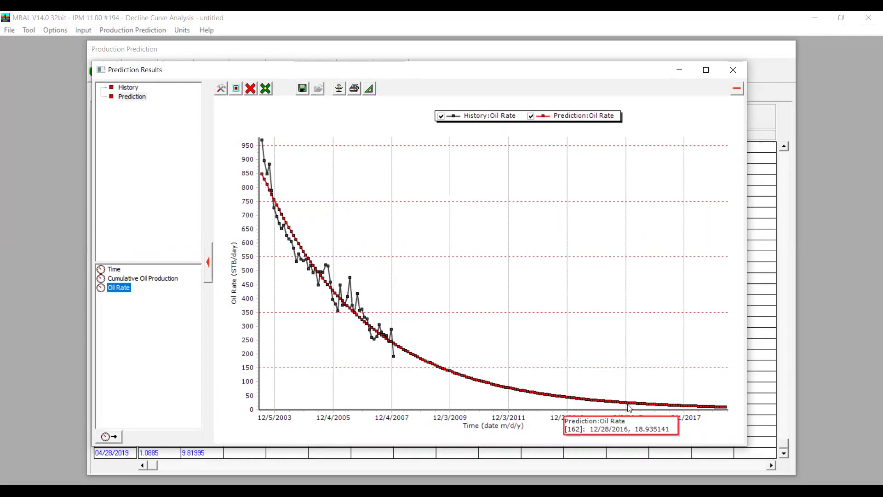
{"action": "mouse_move", "coordinate": [278, 211]}
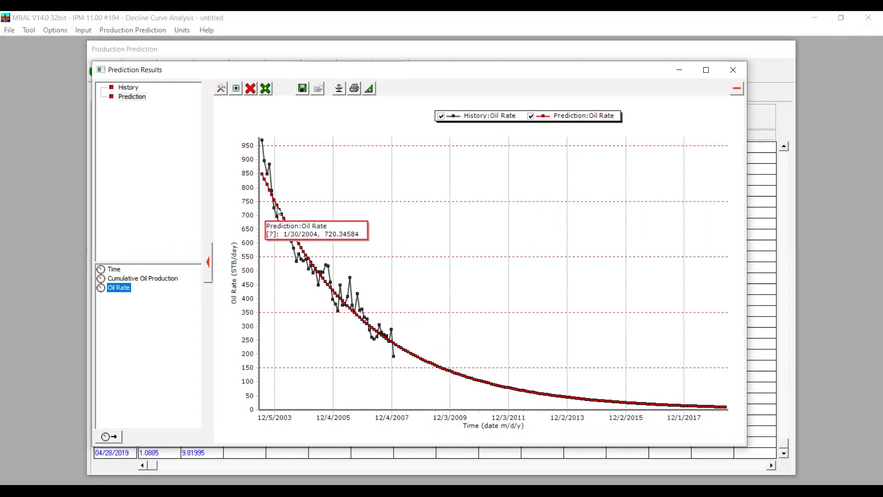
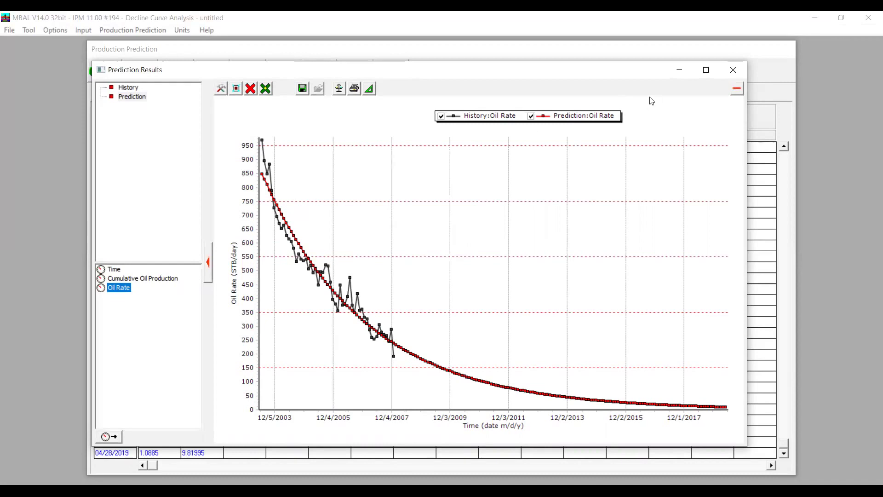
{"action": "left_click", "coordinate": [734, 71]}
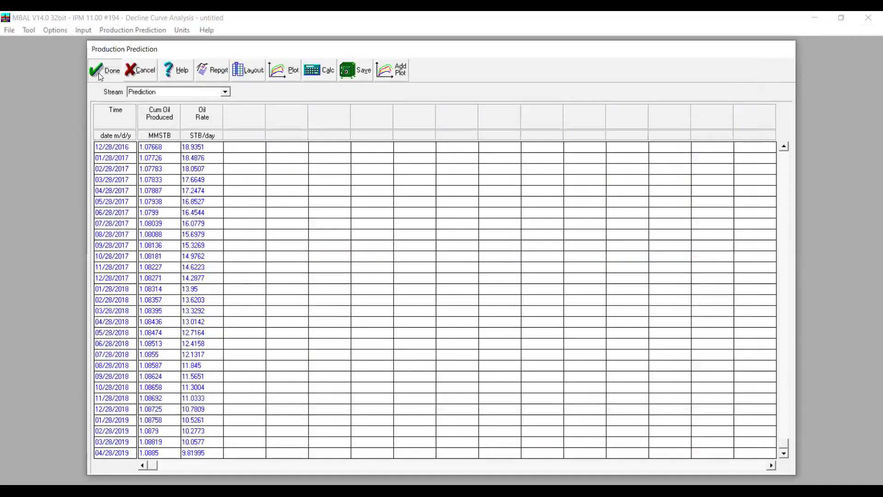
{"action": "left_click", "coordinate": [99, 72]}
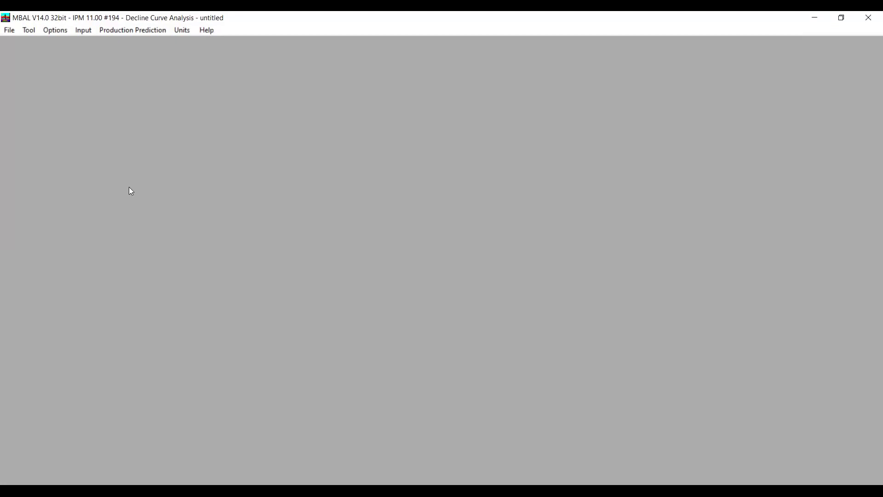
Step: Set Well1's production start to 01/31/2008 in the production history, reusing the 01/31/2007 history date with the year changed
{"action": "left_click", "coordinate": [85, 31]}
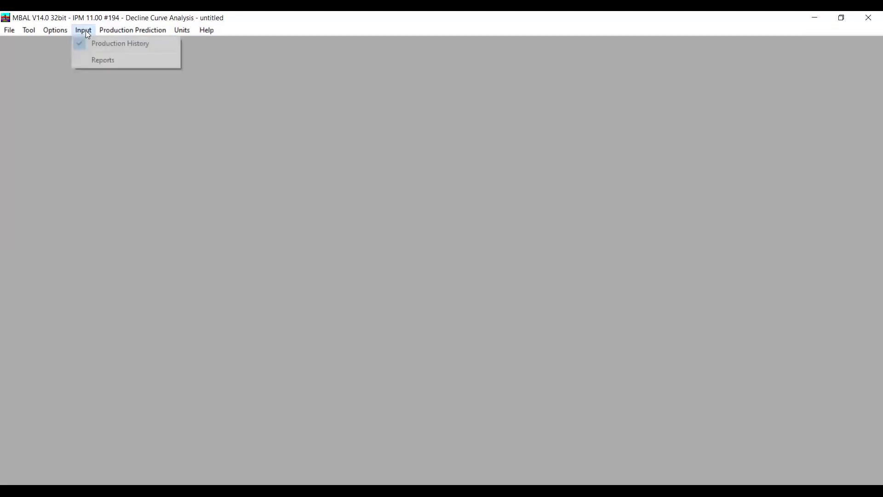
{"action": "left_click", "coordinate": [109, 44]}
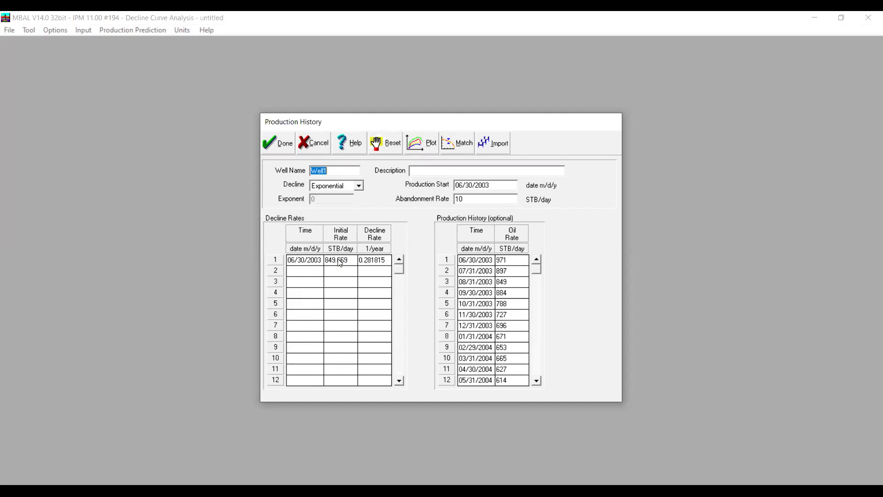
{"action": "scroll", "coordinate": [539, 307], "scroll_direction": "down", "scroll_amount": 3}
{"action": "scroll", "coordinate": [538, 307], "scroll_direction": "down", "scroll_amount": 11}
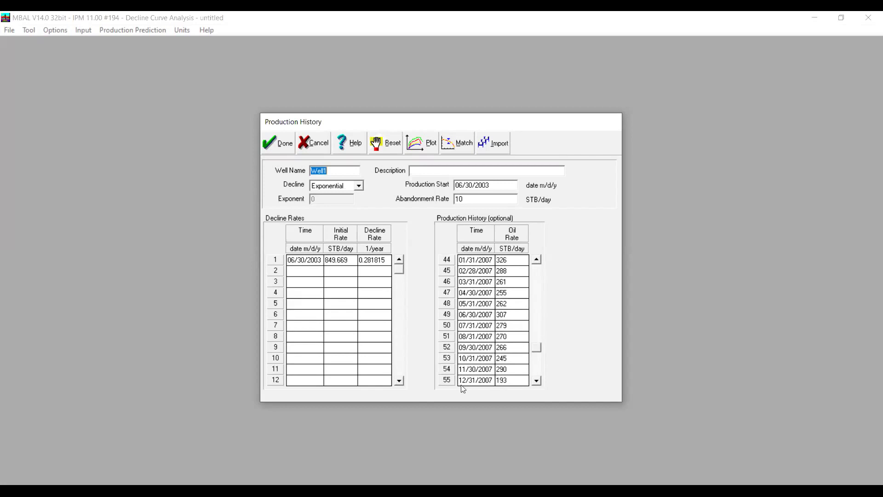
{"action": "left_click", "coordinate": [493, 381]}
{"action": "left_click", "coordinate": [493, 261]}
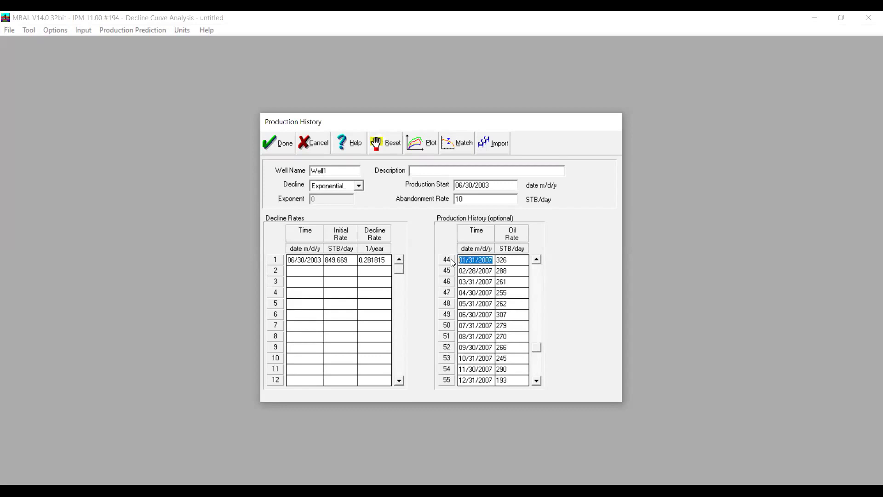
{"action": "right_click", "coordinate": [474, 260]}
{"action": "left_click", "coordinate": [494, 297]}
{"action": "left_click", "coordinate": [457, 185]}
{"action": "key", "text": "ctrl+v"}
{"action": "key", "text": "BackSpace"}
{"action": "type", "text": "8"}
{"action": "left_click", "coordinate": [468, 201]}
Step: Copy the last historical oil rate, 193 STB/day, into the first decline row's initial rate and accept the production history
{"action": "left_click", "coordinate": [506, 381]}
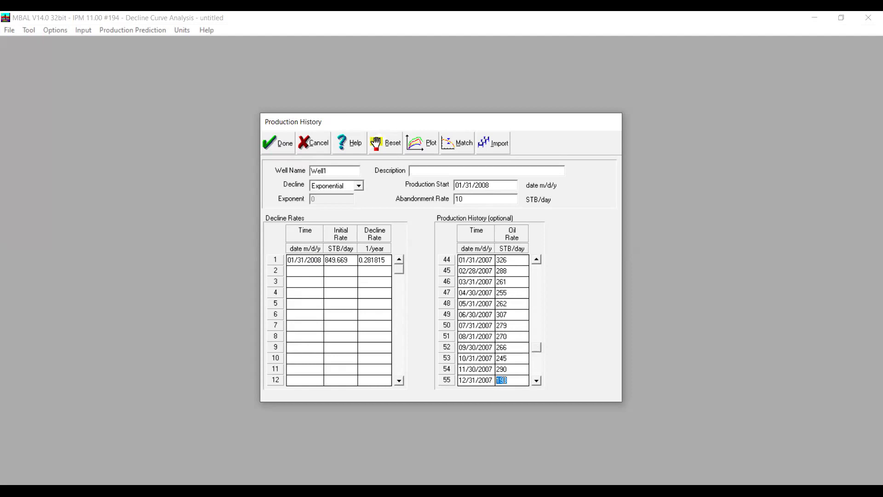
{"action": "right_click", "coordinate": [505, 380]}
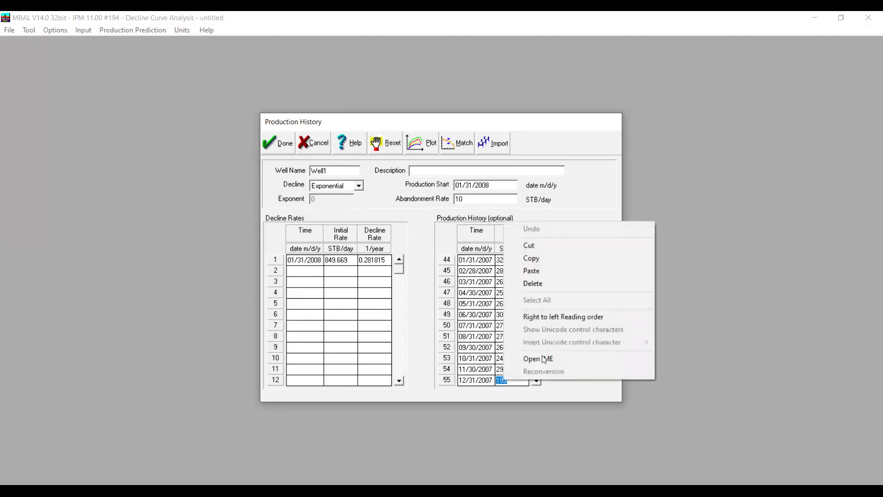
{"action": "left_click", "coordinate": [342, 266]}
{"action": "left_click", "coordinate": [337, 261]}
{"action": "right_click", "coordinate": [332, 260]}
{"action": "left_click", "coordinate": [358, 308]}
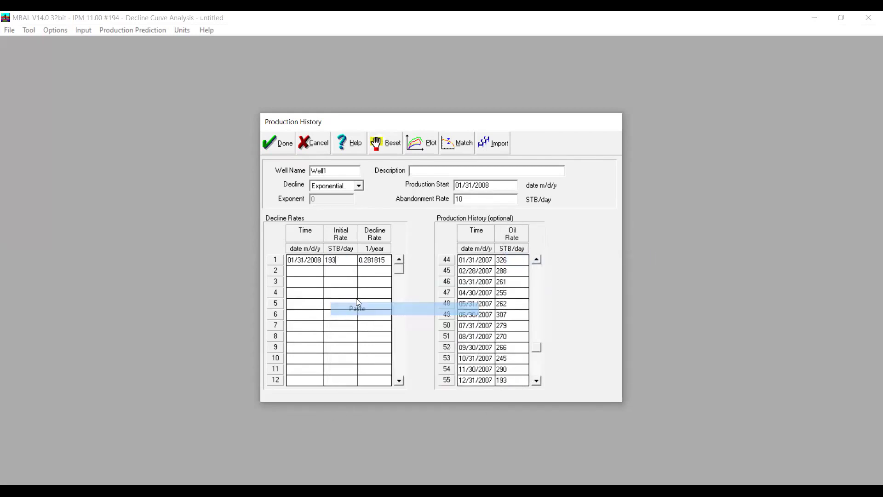
{"action": "left_click", "coordinate": [341, 269]}
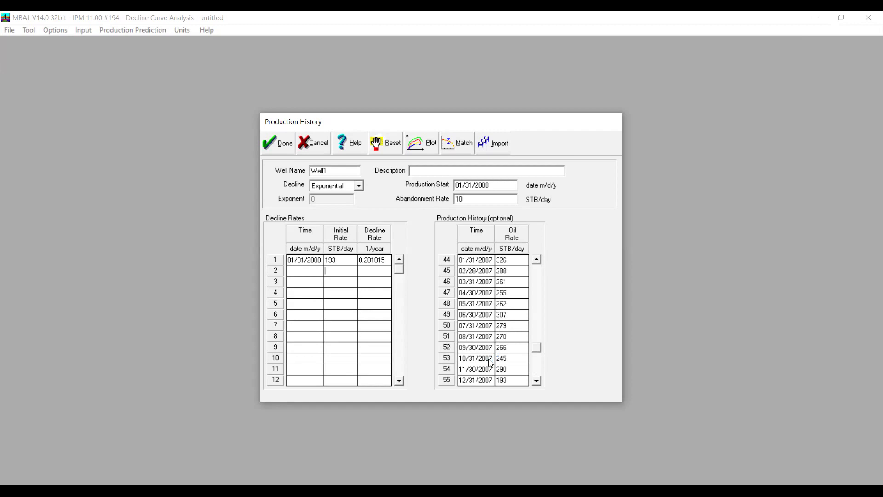
{"action": "left_click", "coordinate": [277, 146]}
Step: Recalculate the production prediction with the updated start date and initial rate
{"action": "left_click", "coordinate": [137, 30]}
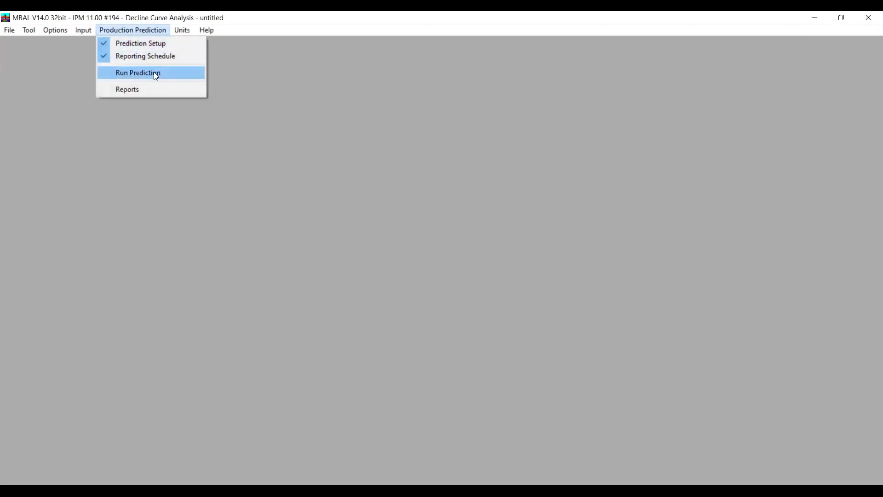
{"action": "left_click", "coordinate": [171, 72]}
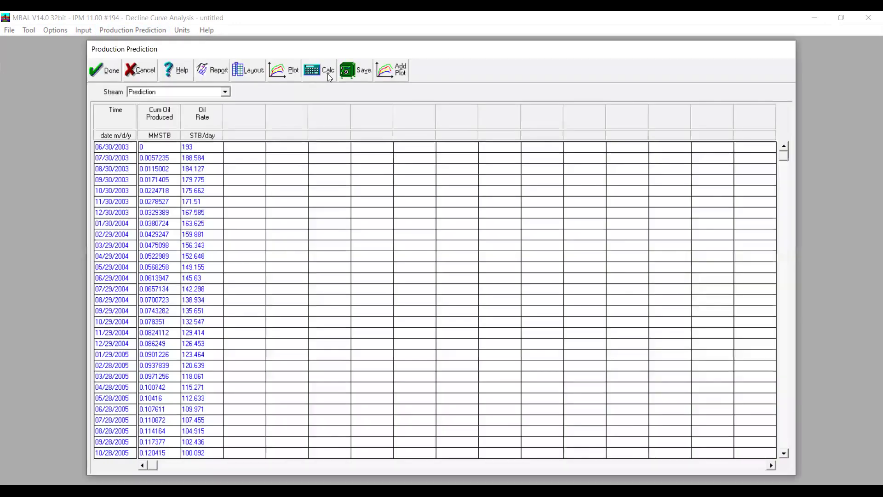
{"action": "left_click", "coordinate": [327, 72]}
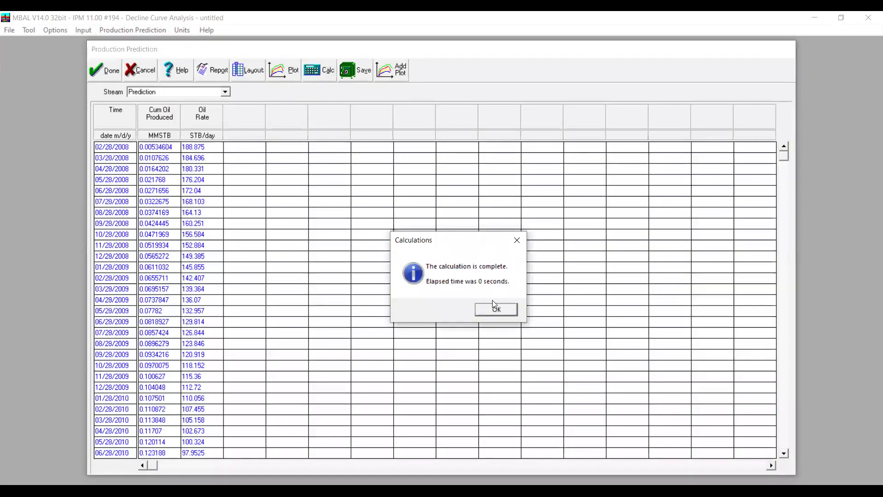
{"action": "left_click", "coordinate": [496, 310]}
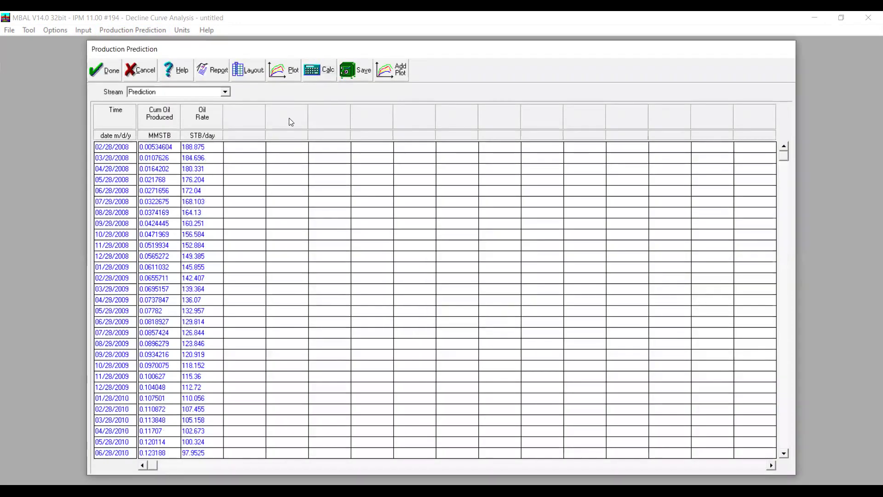
Step: View the recalculated oil rate prediction against the history in an enlarged plot, and close the prediction results
{"action": "left_click", "coordinate": [283, 69]}
{"action": "left_click", "coordinate": [705, 66]}
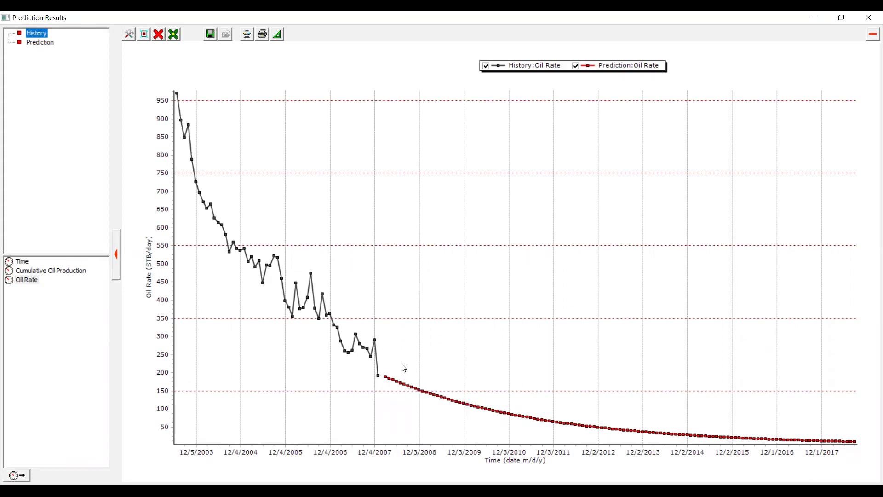
{"action": "left_click", "coordinate": [861, 20]}
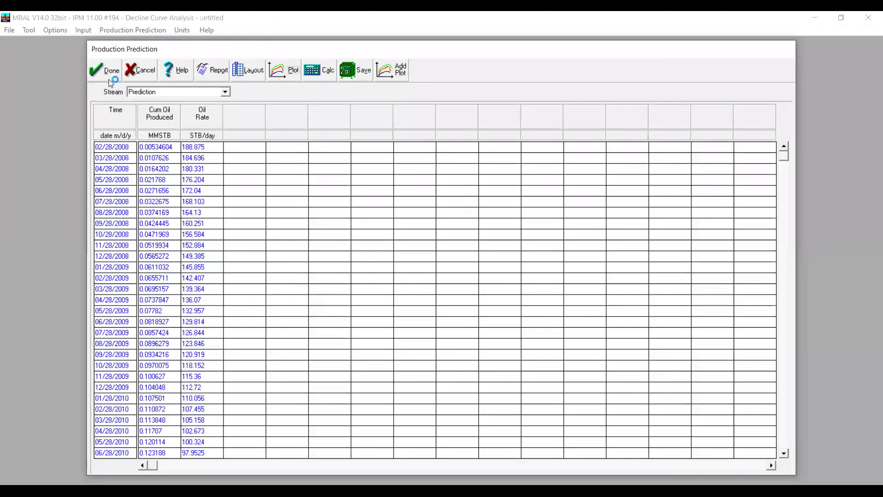
{"action": "left_click", "coordinate": [108, 74]}
Step: Copy the 08/31/2007 historical oil rate, 270 STB/day, into the first decline row's initial rate and accept the production history
{"action": "left_click", "coordinate": [120, 30]}
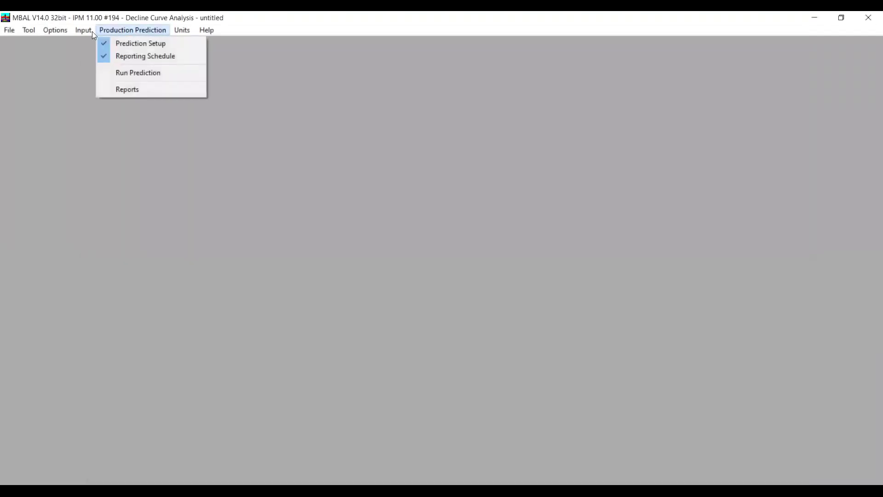
{"action": "mouse_move", "coordinate": [84, 30]}
{"action": "left_click", "coordinate": [114, 44]}
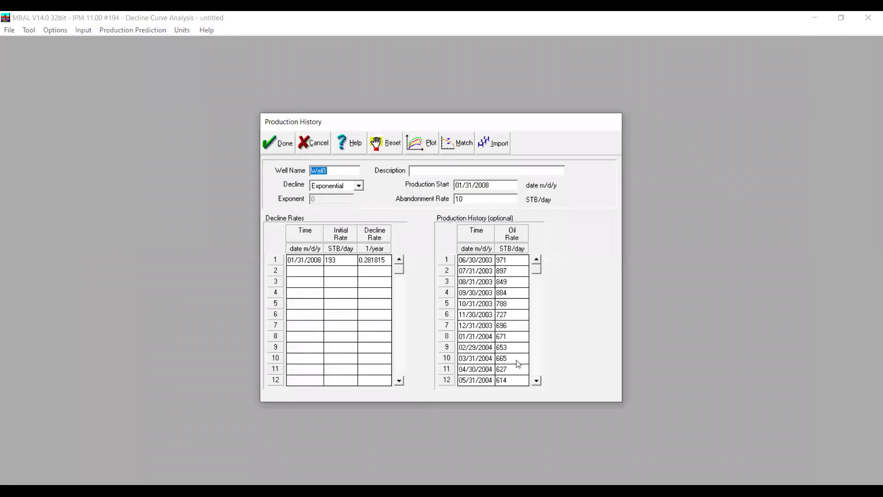
{"action": "left_click_drag", "start_coordinate": [538, 268], "coordinate": [542, 354]}
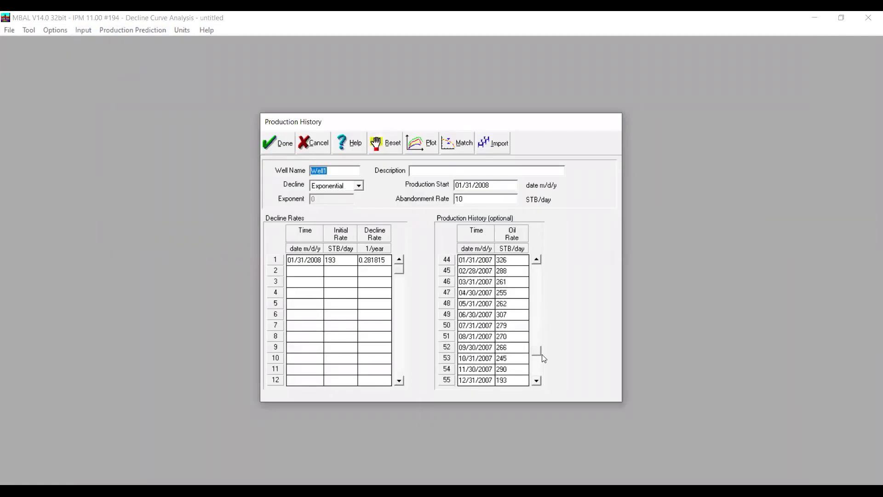
{"action": "left_click", "coordinate": [505, 359]}
{"action": "left_click", "coordinate": [501, 337]}
{"action": "right_click", "coordinate": [502, 341]}
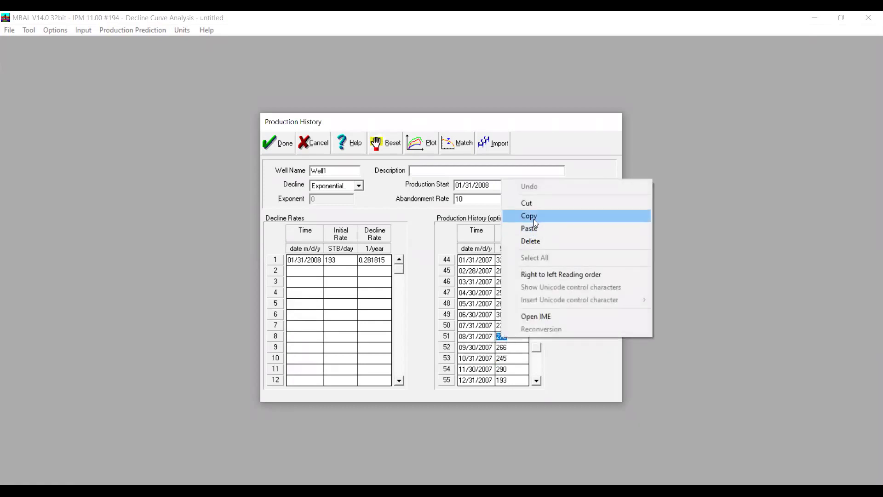
{"action": "left_click", "coordinate": [533, 216]}
{"action": "left_click", "coordinate": [335, 264]}
{"action": "double_click", "coordinate": [334, 264]}
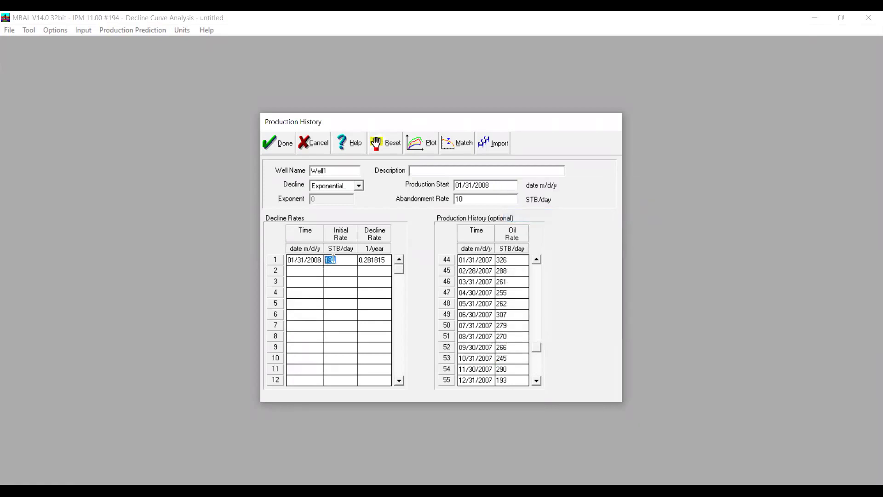
{"action": "right_click", "coordinate": [334, 261]}
{"action": "left_click", "coordinate": [357, 307]}
{"action": "left_click", "coordinate": [271, 136]}
Step: Rerun the production prediction calculation with the 270 STB/day initial rate
{"action": "left_click", "coordinate": [145, 31]}
{"action": "left_click", "coordinate": [147, 70]}
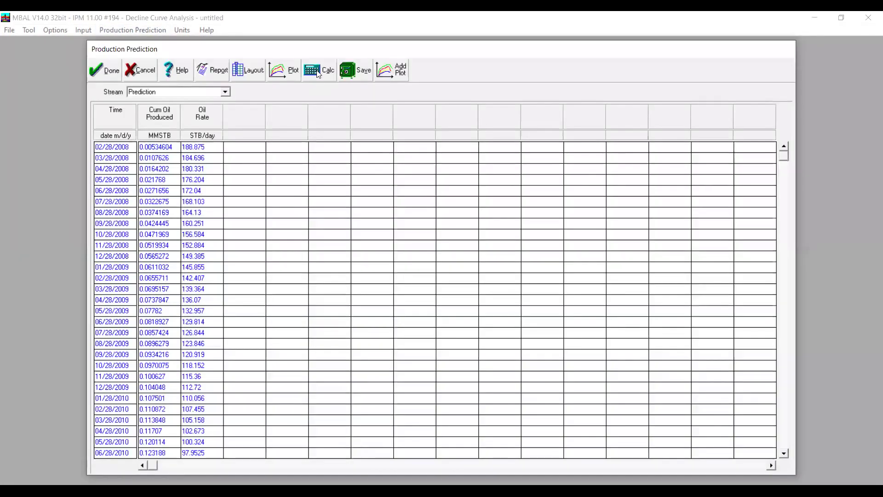
{"action": "left_click", "coordinate": [320, 70]}
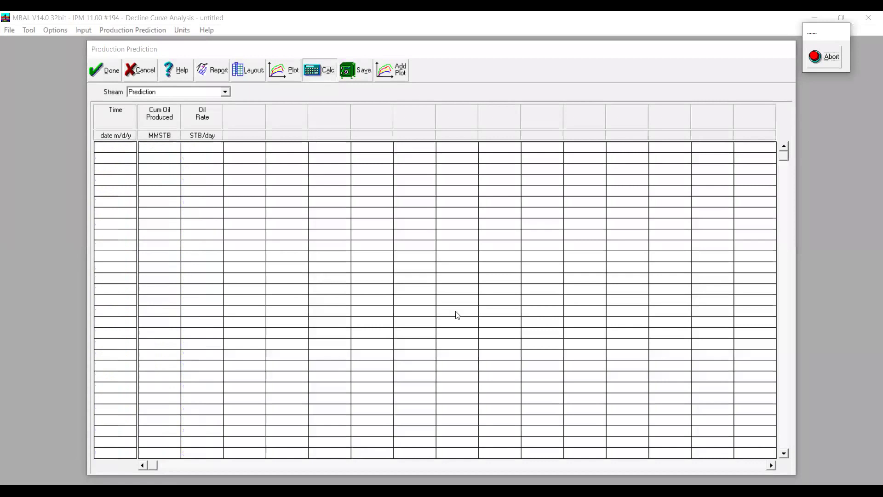
{"action": "left_click", "coordinate": [496, 310]}
Step: Plot the oil rate prediction for the 270 STB/day start against the history, and close the plot and prediction results
{"action": "left_click", "coordinate": [286, 72]}
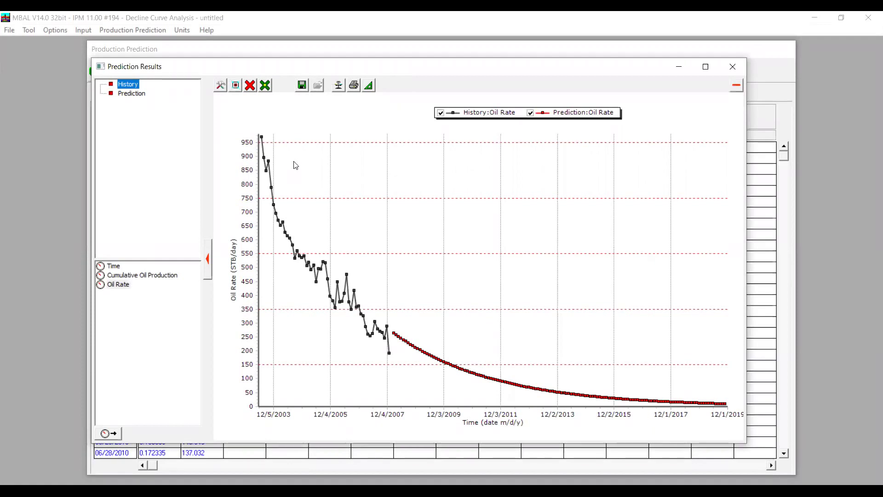
{"action": "mouse_move", "coordinate": [386, 341]}
{"action": "left_click", "coordinate": [735, 67]}
{"action": "left_click", "coordinate": [113, 69]}
Step: Replace the first decline row's initial rate with the 10/31/2007 historical oil rate, 245 STB/day, and accept the production history
{"action": "left_click", "coordinate": [84, 30]}
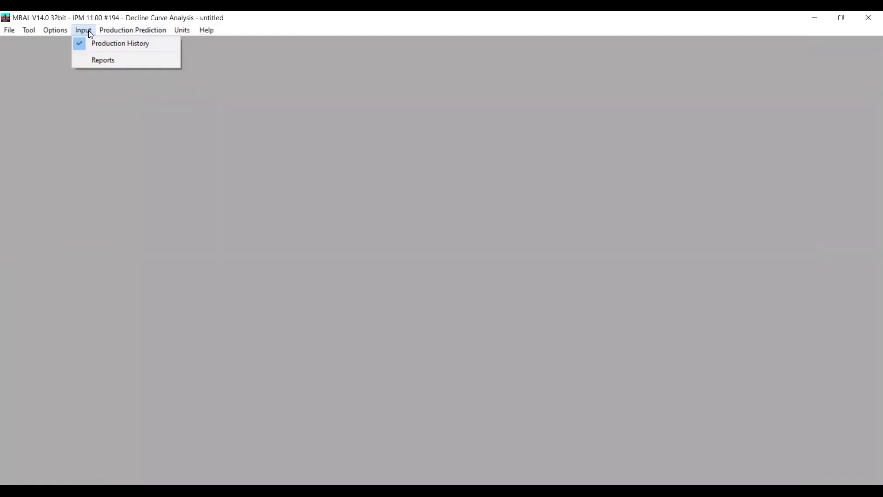
{"action": "left_click", "coordinate": [99, 43]}
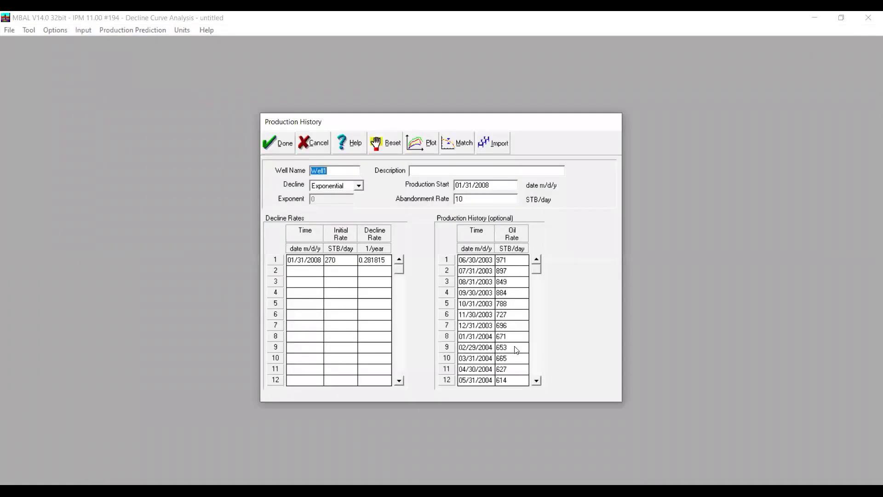
{"action": "left_click_drag", "start_coordinate": [536, 269], "coordinate": [502, 357]}
{"action": "left_click", "coordinate": [501, 357]}
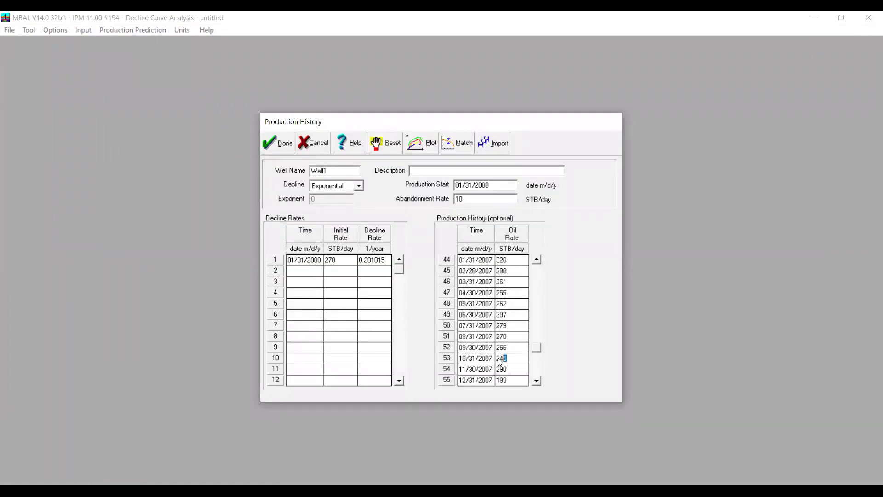
{"action": "right_click", "coordinate": [501, 357]}
{"action": "left_click", "coordinate": [520, 237]}
{"action": "left_click", "coordinate": [327, 260]}
{"action": "right_click", "coordinate": [328, 260]}
{"action": "left_click", "coordinate": [359, 307]}
Step: Recalculate the production prediction with the 245 STB/day initial rate
{"action": "left_click", "coordinate": [133, 31]}
{"action": "left_click", "coordinate": [146, 74]}
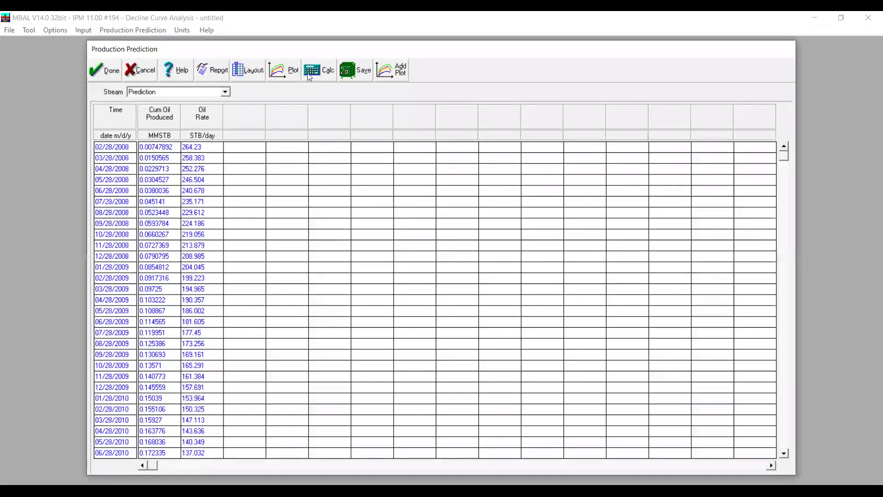
{"action": "left_click", "coordinate": [315, 69]}
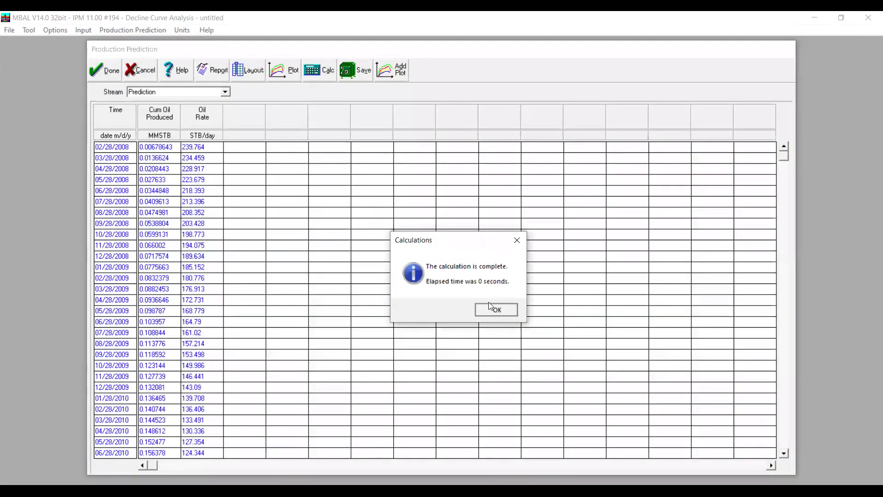
{"action": "left_click", "coordinate": [492, 308]}
Step: Plot the new oil rate prediction in an enlarged window and inspect the 10/31/2007 history point against the forecast
{"action": "left_click", "coordinate": [281, 73]}
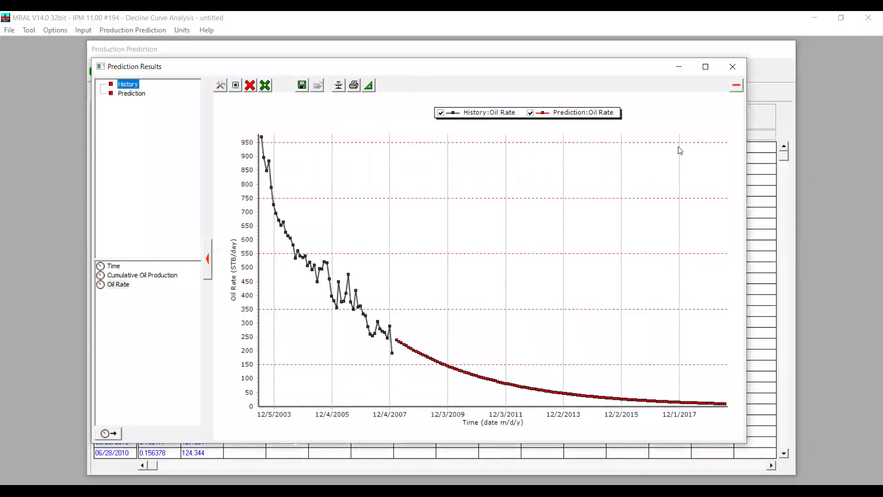
{"action": "left_click", "coordinate": [706, 67]}
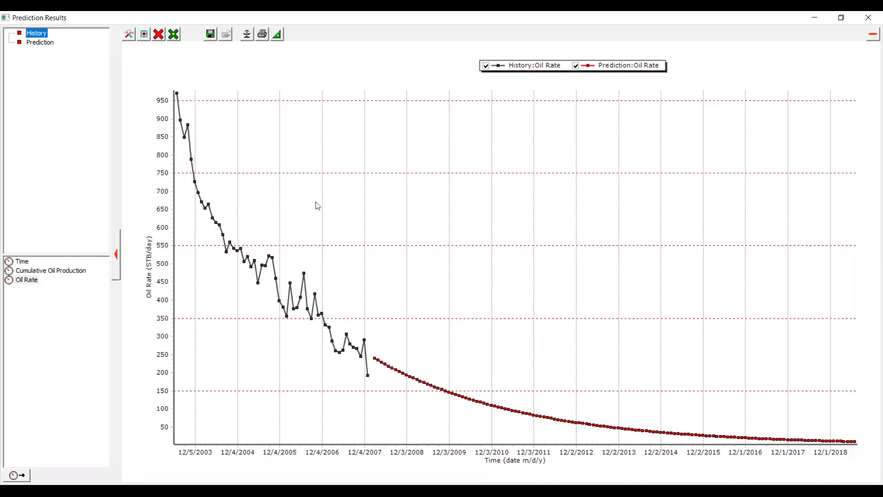
{"action": "mouse_move", "coordinate": [271, 286]}
{"action": "mouse_move", "coordinate": [362, 360]}
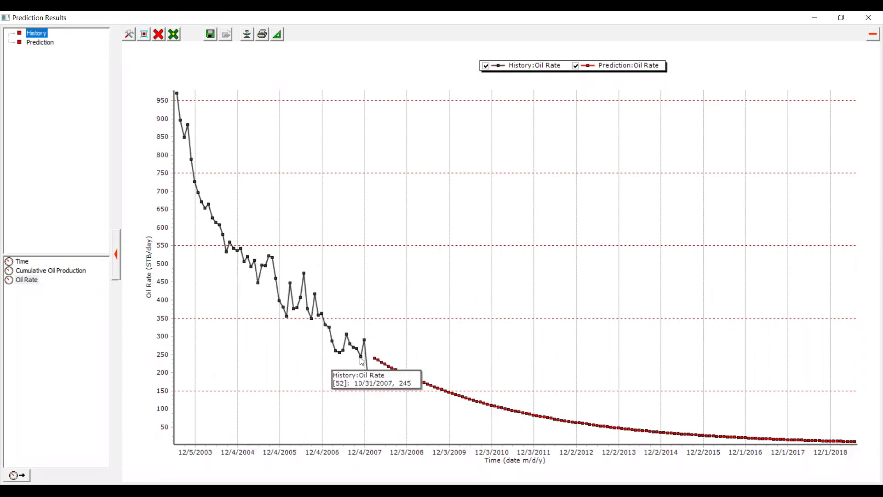